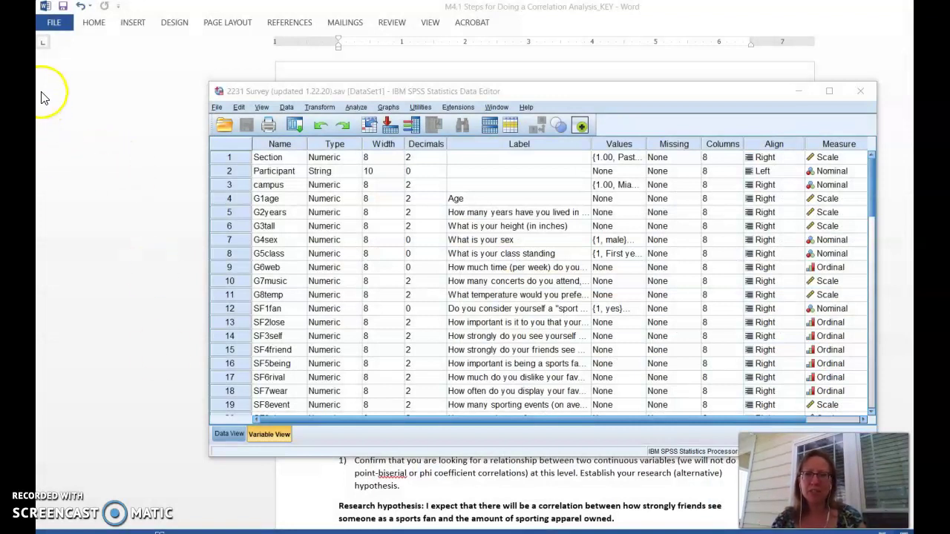
- Switch to the correlation analysis key in Word and read the ten steps, the research hypothesis and the scaling answers
key(alt+Tab)
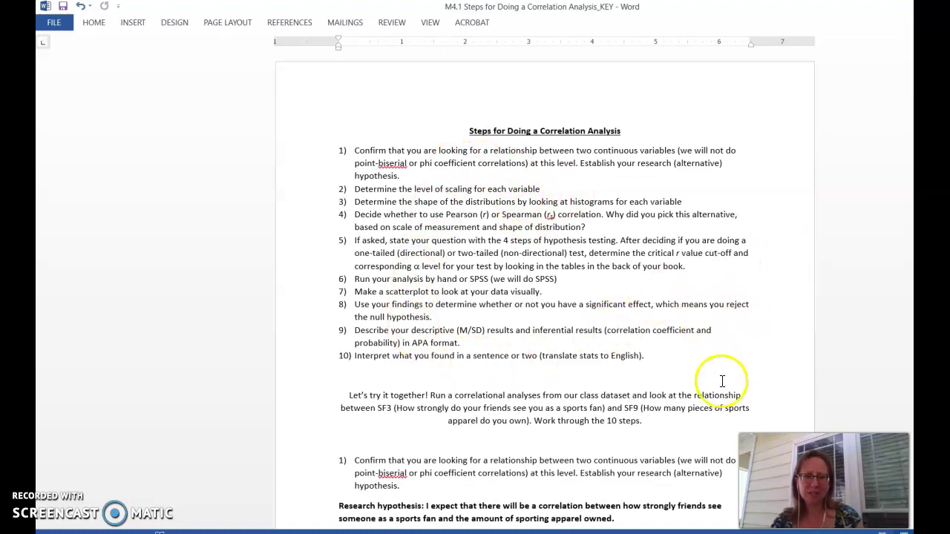
scroll(544, 297, down, 1)
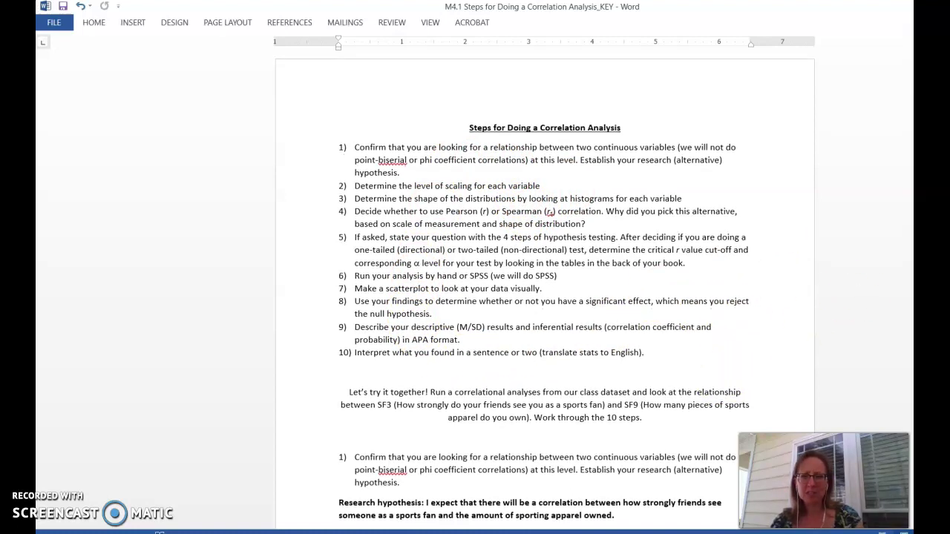
scroll(545, 297, down, 3)
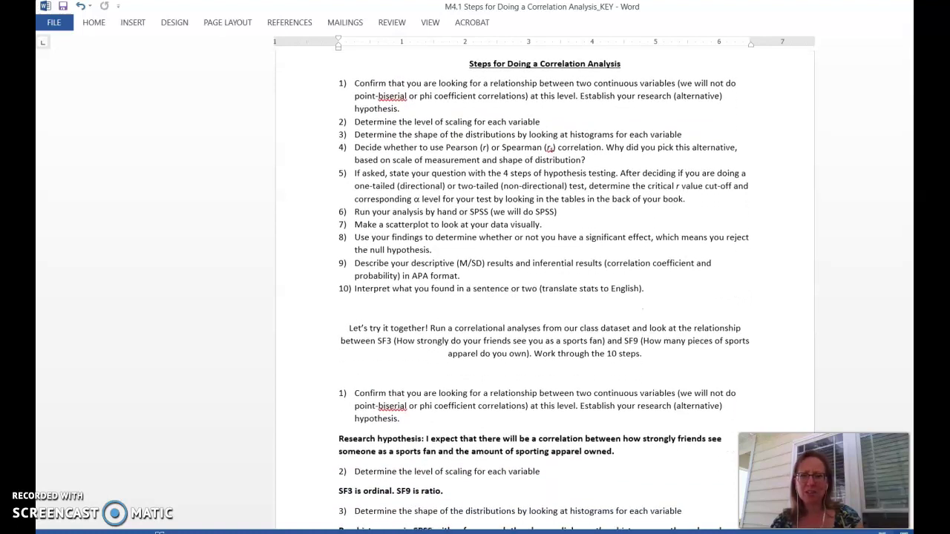
scroll(545, 297, down, 5)
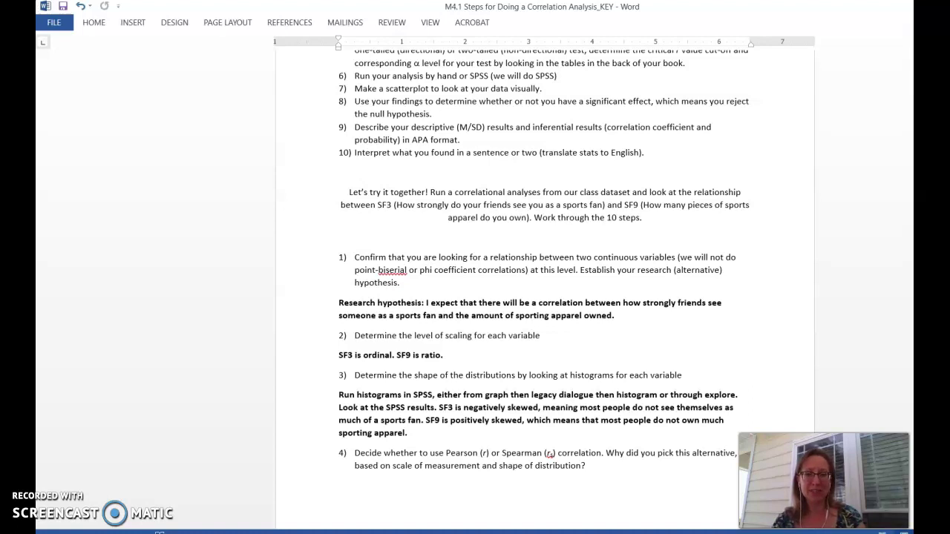
scroll(513, 290, down, 1)
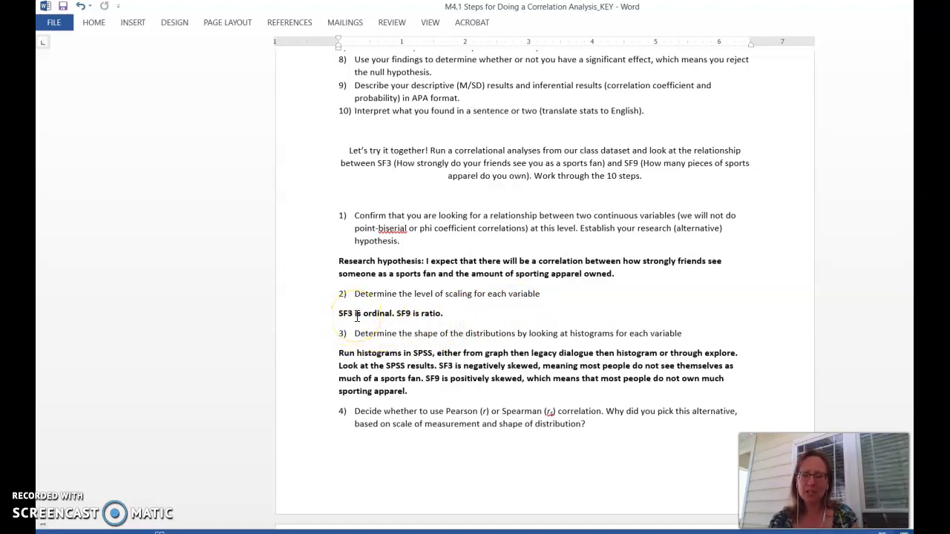
- Switch to the PSYC 2231 opening survey, check the response scale of sport fan question 3, and return to the key
key(alt+Tab)
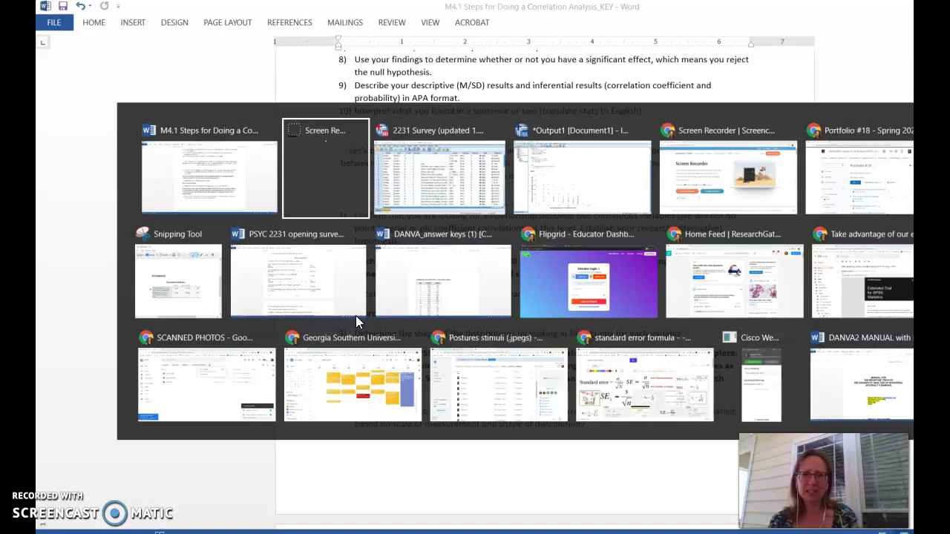
key(alt+Tab)
key(alt+Tab)
key(alt+Tab)
key(alt+Tab)
key(alt+Tab)
key(alt+Tab)
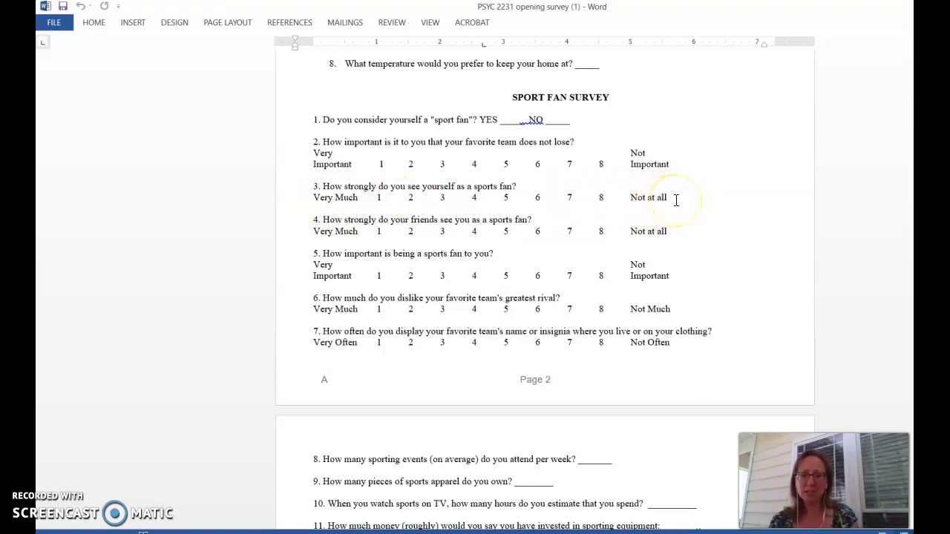
key(alt+Tab)
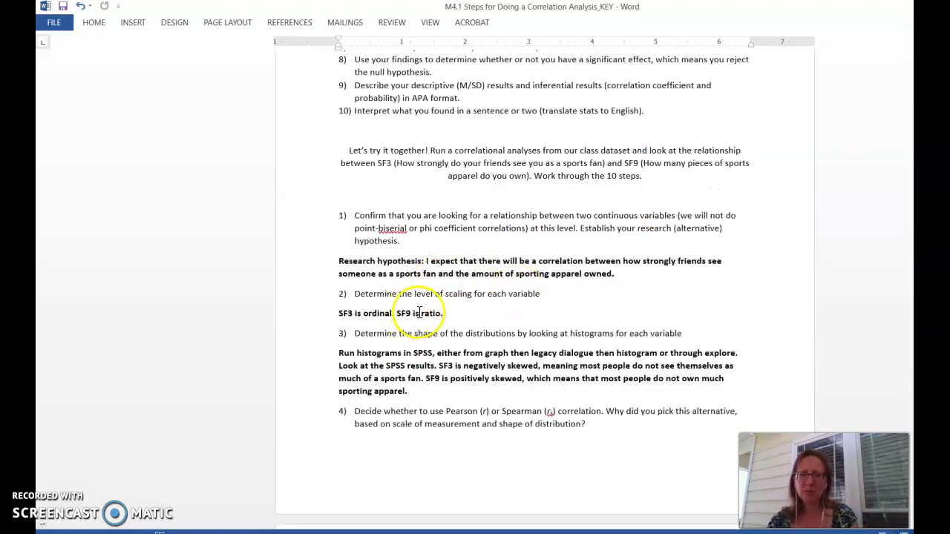
- Check how survey question 9 on pieces of sports apparel owned is answered, and return to the correlation key
key(alt+Tab)
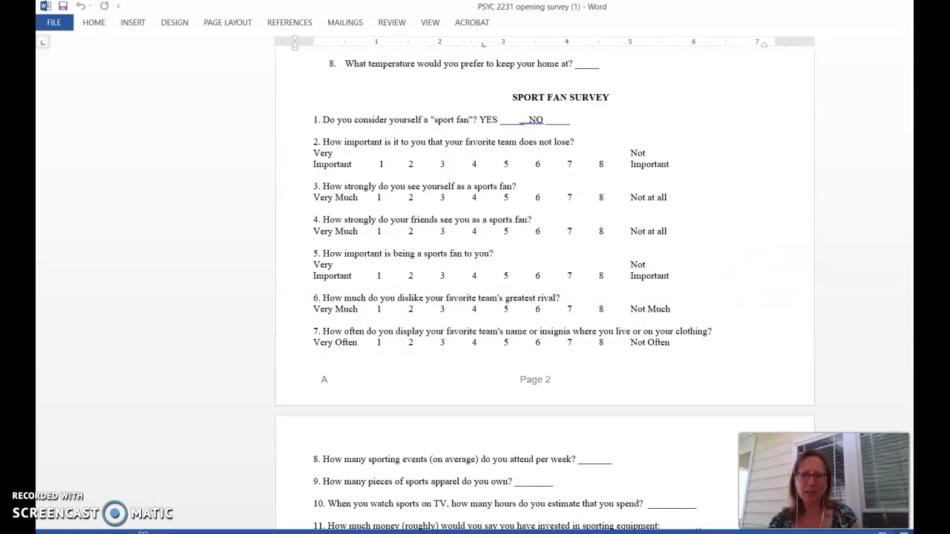
scroll(647, 214, down, 8)
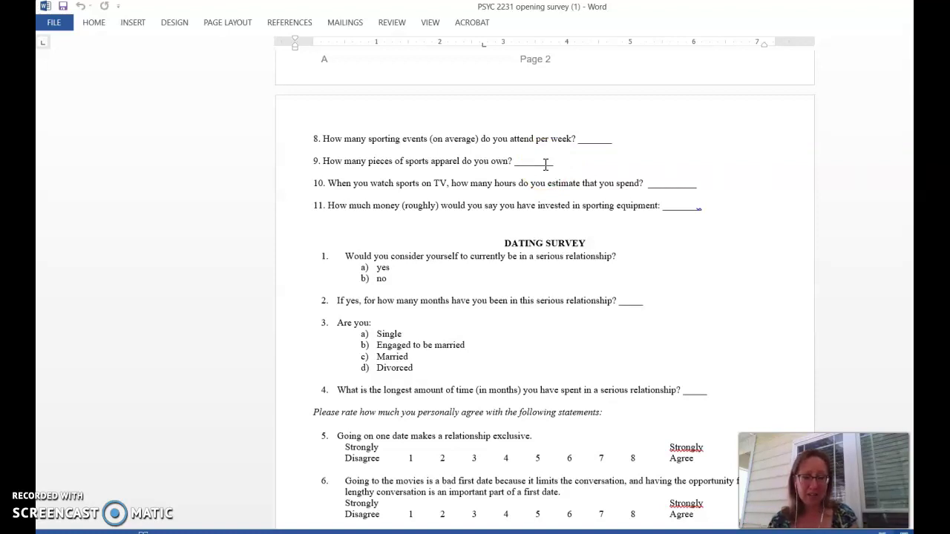
click(575, 139)
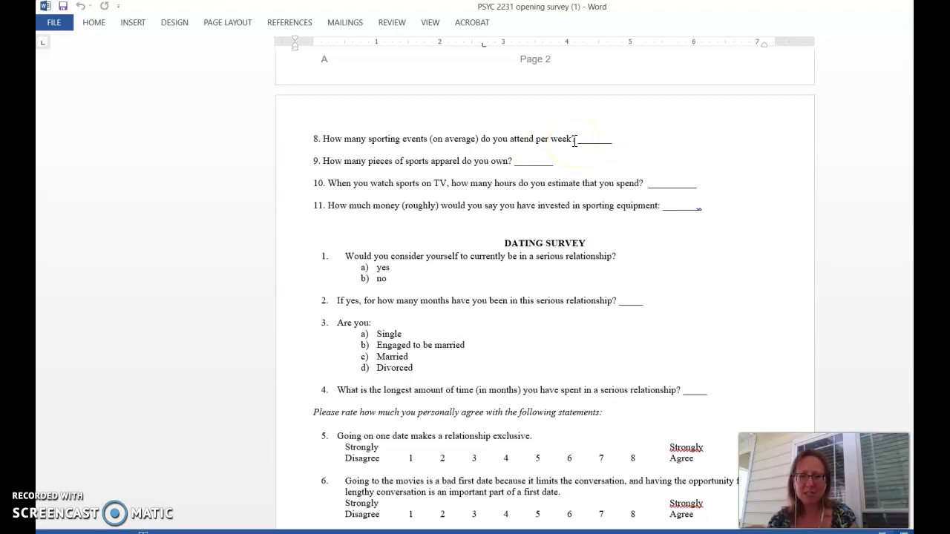
key(alt+Tab)
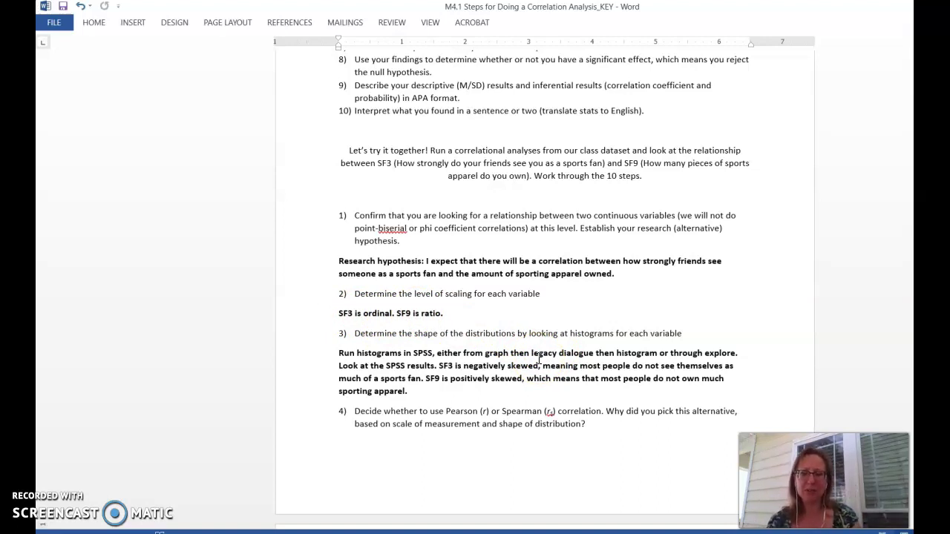
- Switch to the 2231 Survey dataset in the SPSS data editor and open the Explore analysis under descriptive statistics
key(alt+Tab)
key(alt+Tab)
key(alt+Tab)
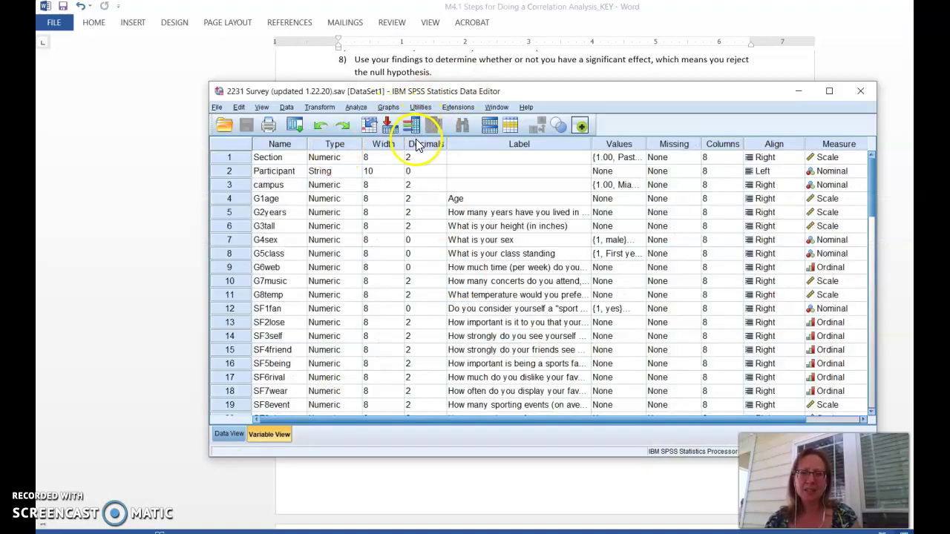
click(389, 108)
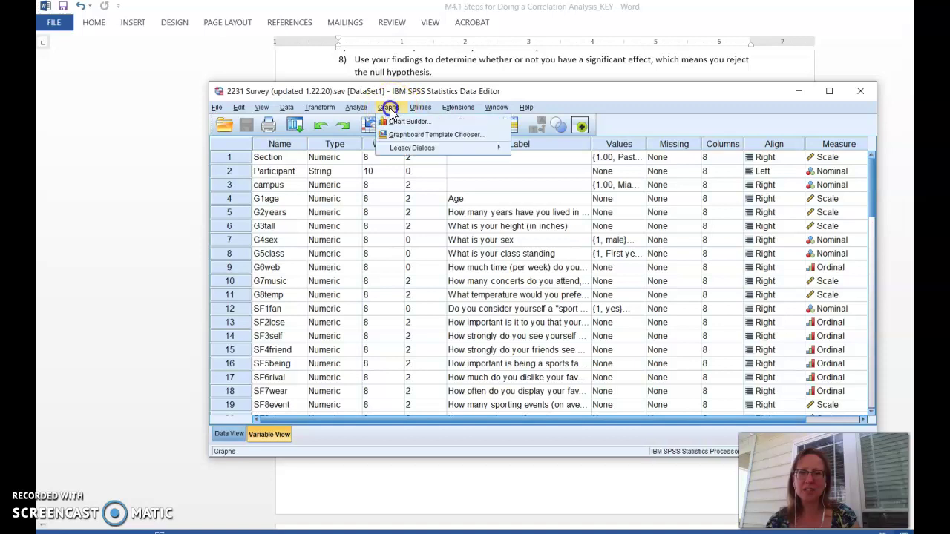
mouse_move(431, 149)
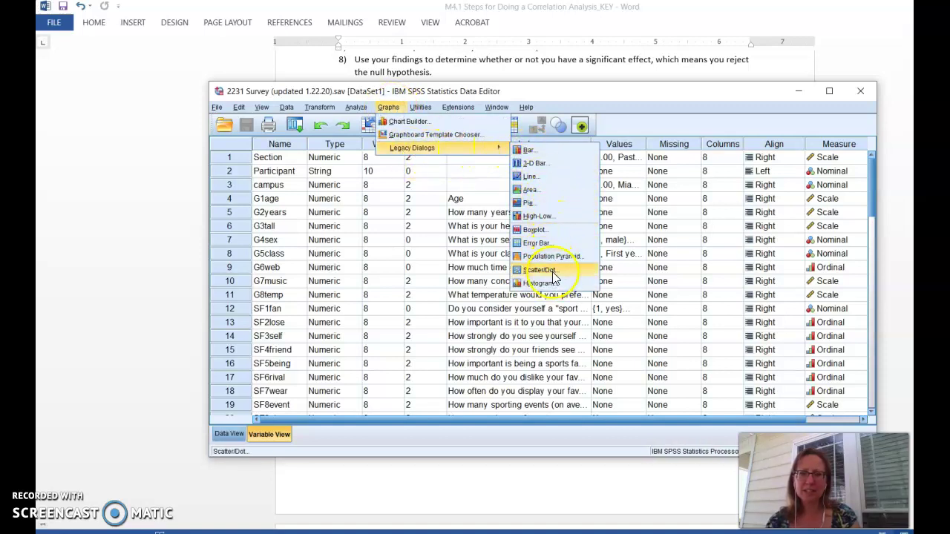
click(356, 108)
click(356, 109)
mouse_move(390, 134)
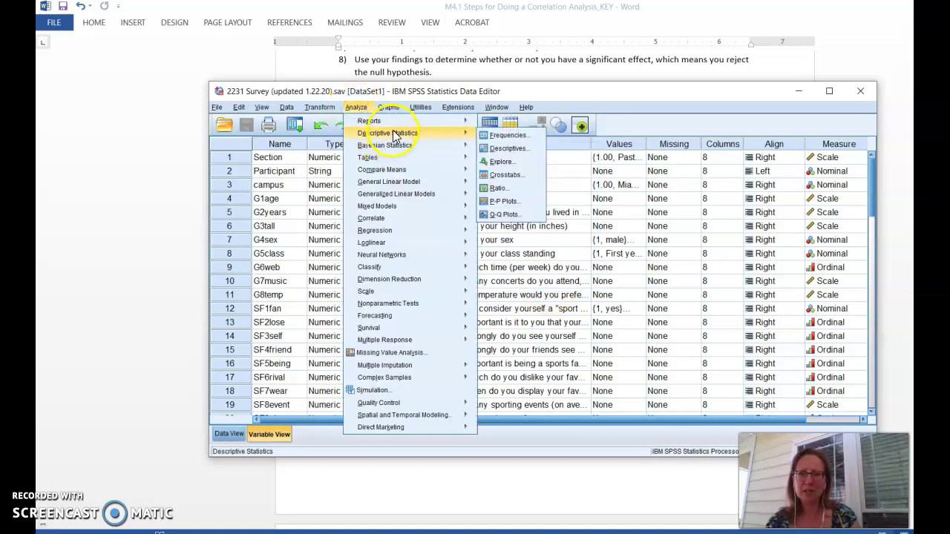
click(501, 162)
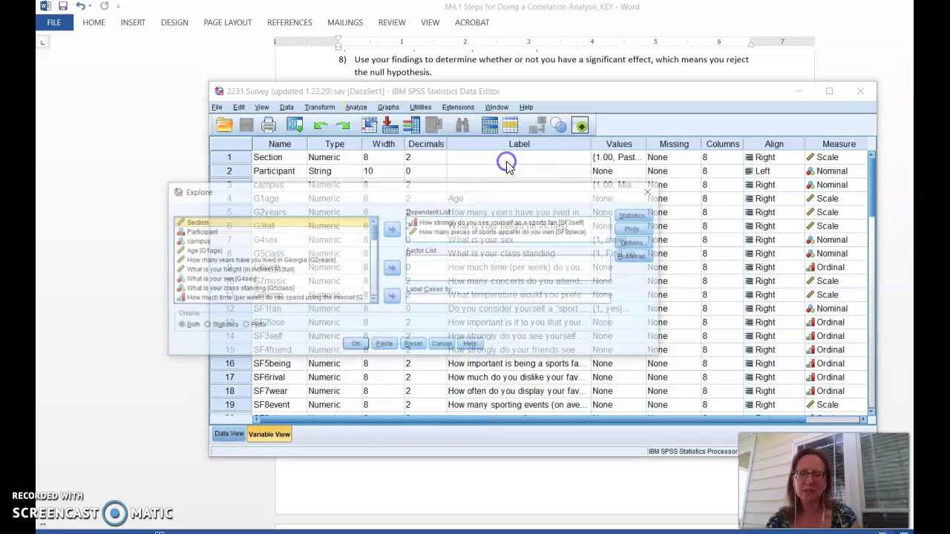
- Run Explore on SF3self and SF9piece with histograms and normality plots with tests, and no boxplots
click(636, 215)
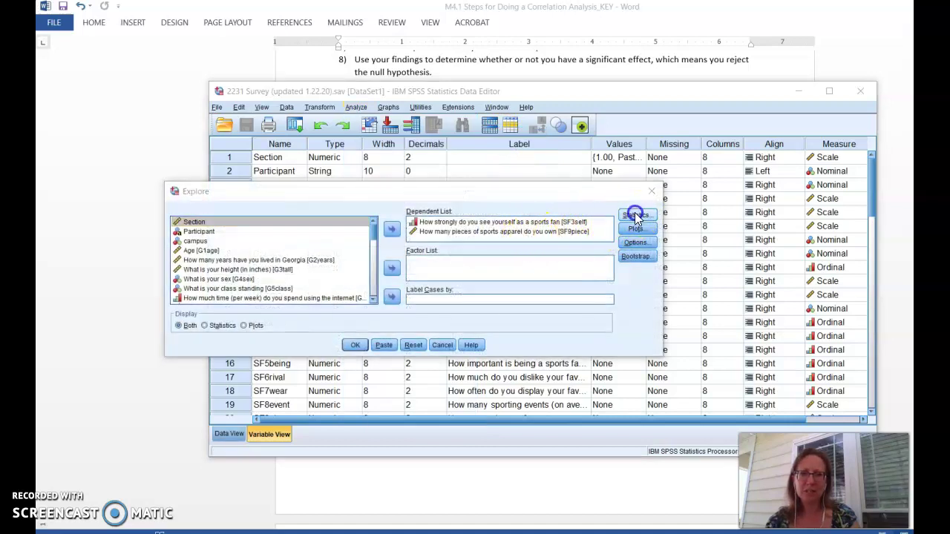
click(351, 281)
click(635, 229)
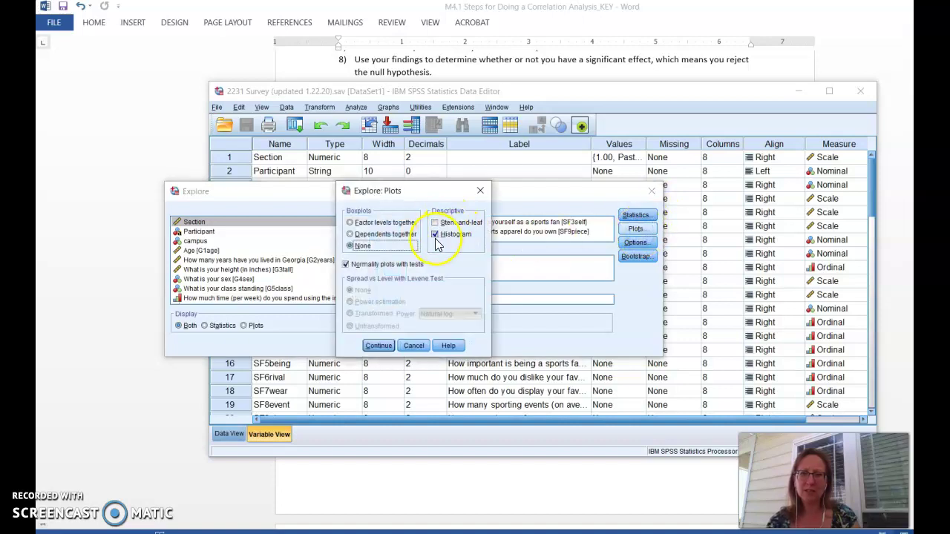
click(346, 265)
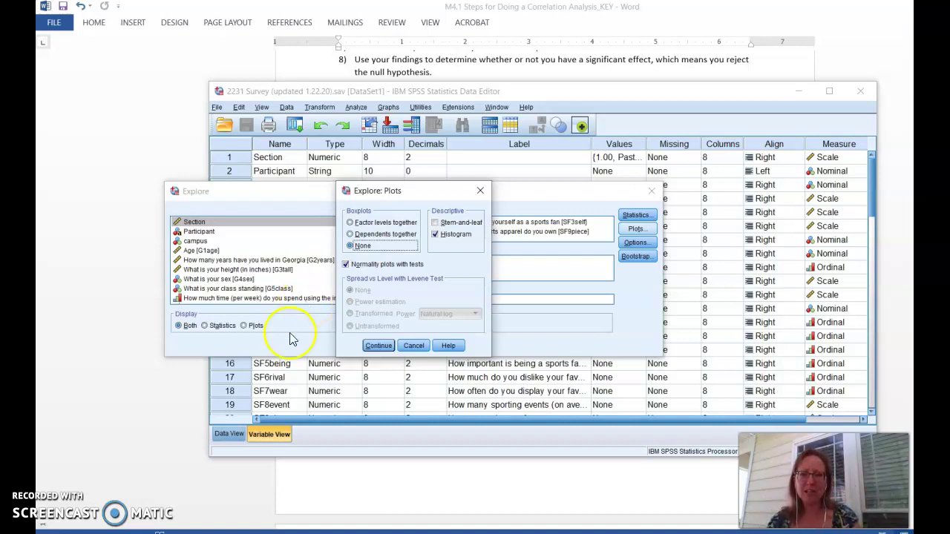
click(386, 345)
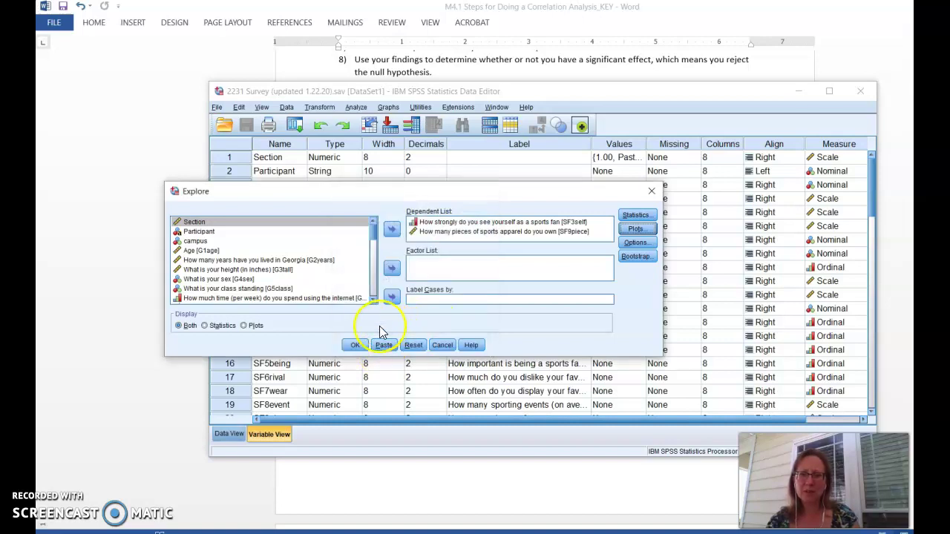
click(355, 346)
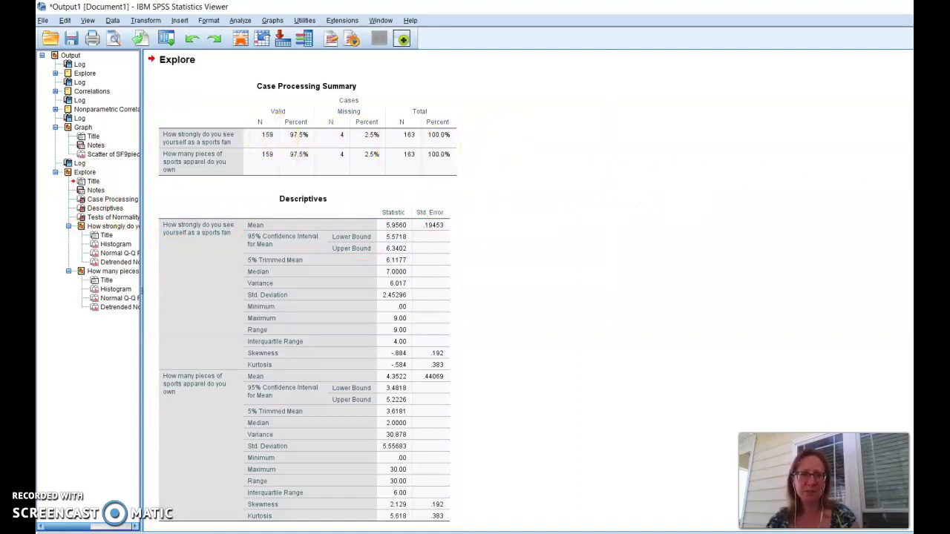
- Examine the descriptives, the tests of normality and the histogram for how strongly respondents see themselves as a sports fan
scroll(308, 294, down, 6)
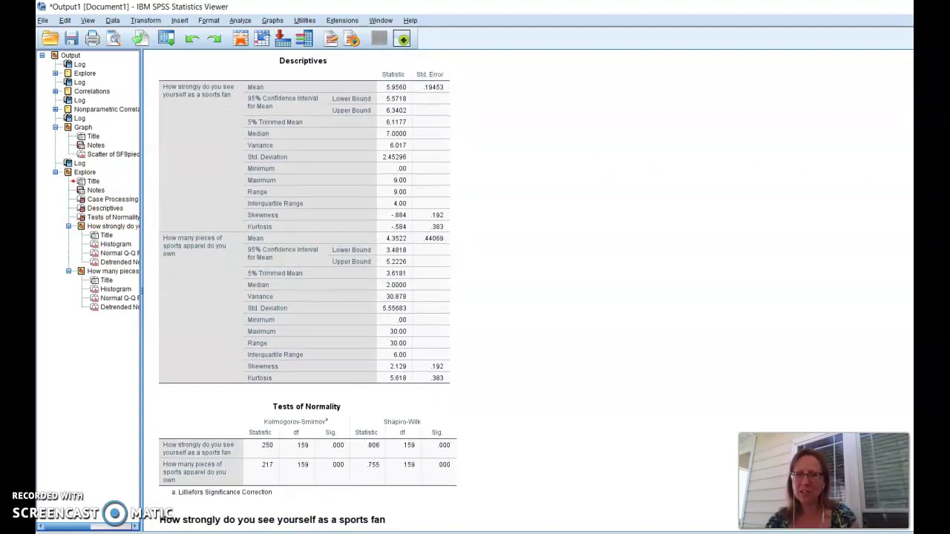
scroll(599, 231, down, 12)
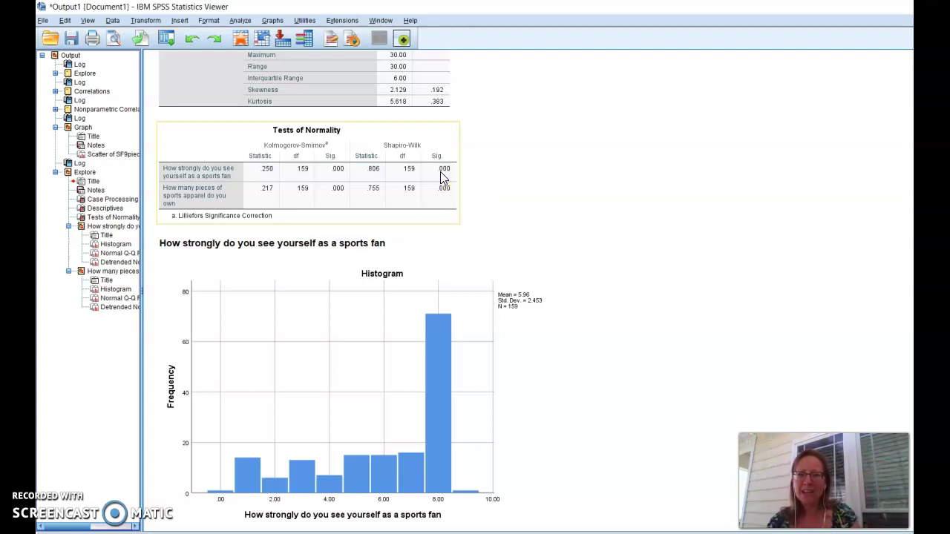
click(639, 194)
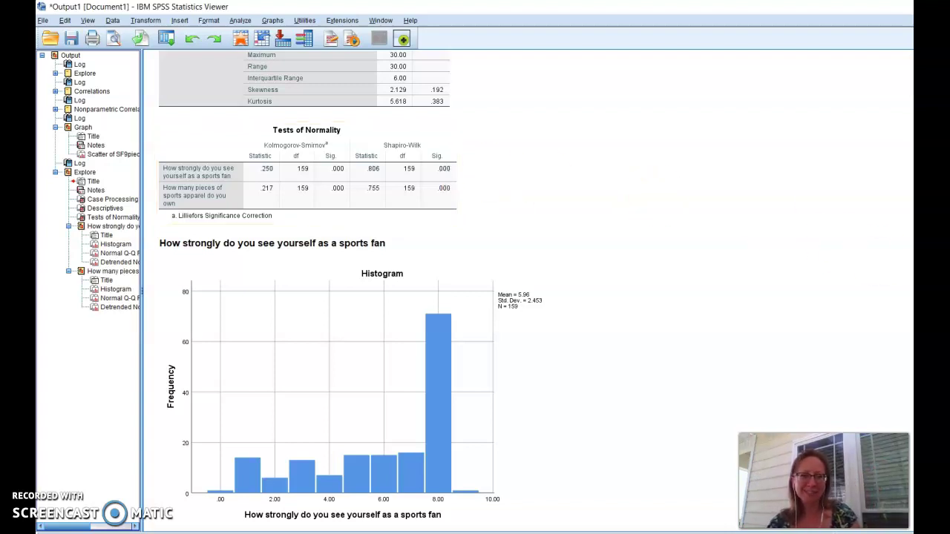
scroll(520, 290, down, 5)
scroll(613, 219, up, 2)
click(613, 218)
click(416, 195)
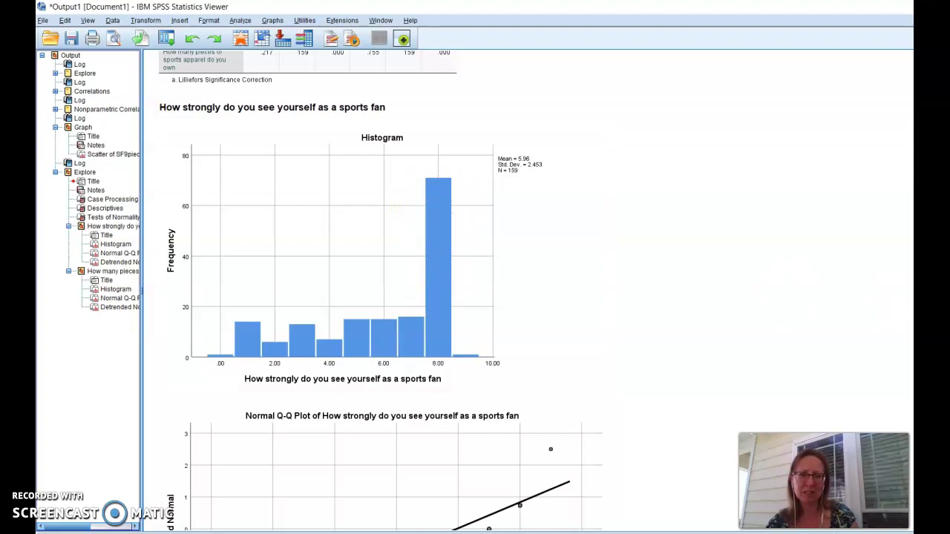
- Examine the histogram of how many pieces of sports apparel respondents own to judge its shape
scroll(397, 289, down, 5)
scroll(397, 289, down, 9)
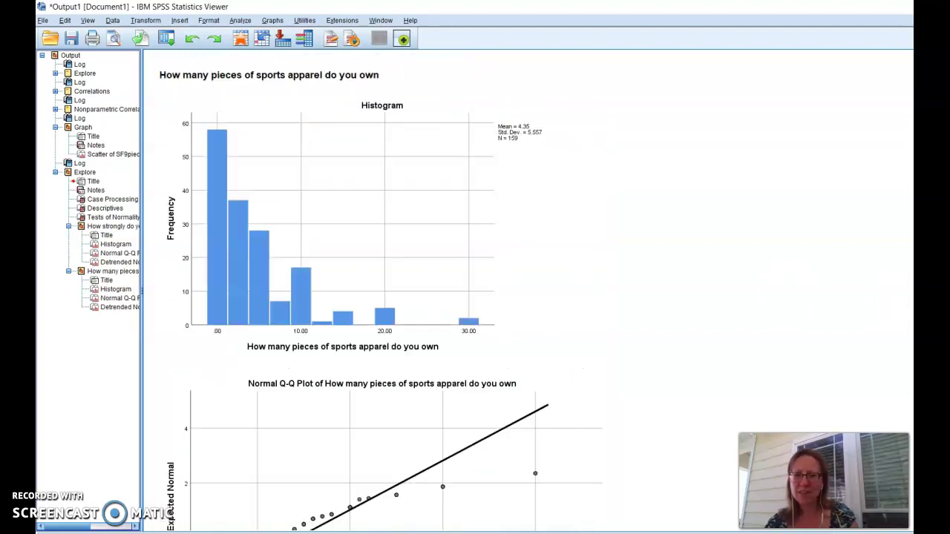
click(256, 230)
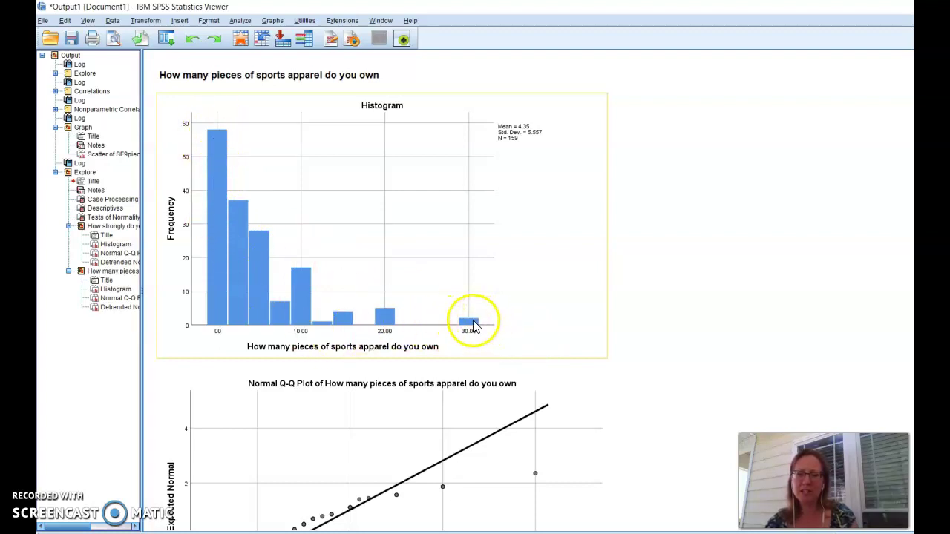
- Return to the correlation key in Word and read step 4 on choosing between Pearson and Spearman correlation
key(alt+Tab)
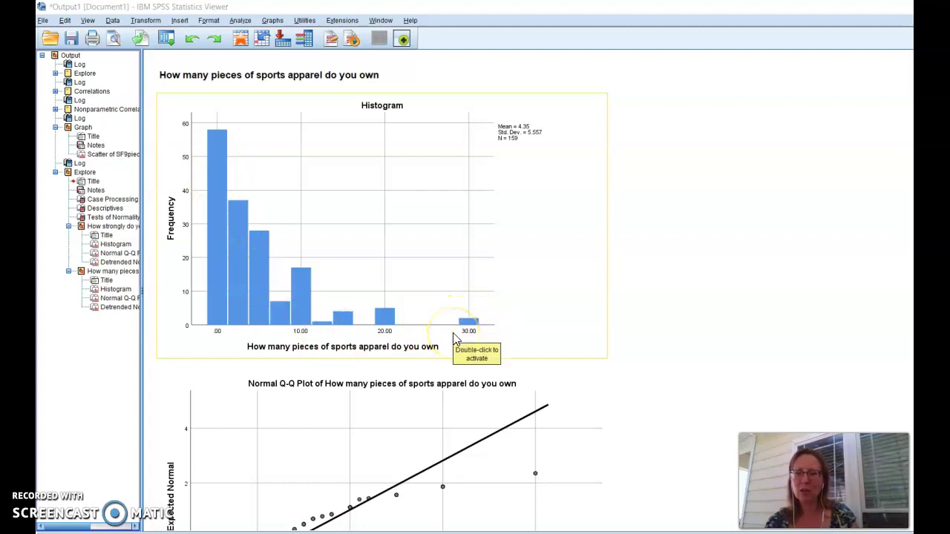
key(alt+Tab)
key(alt+Tab)
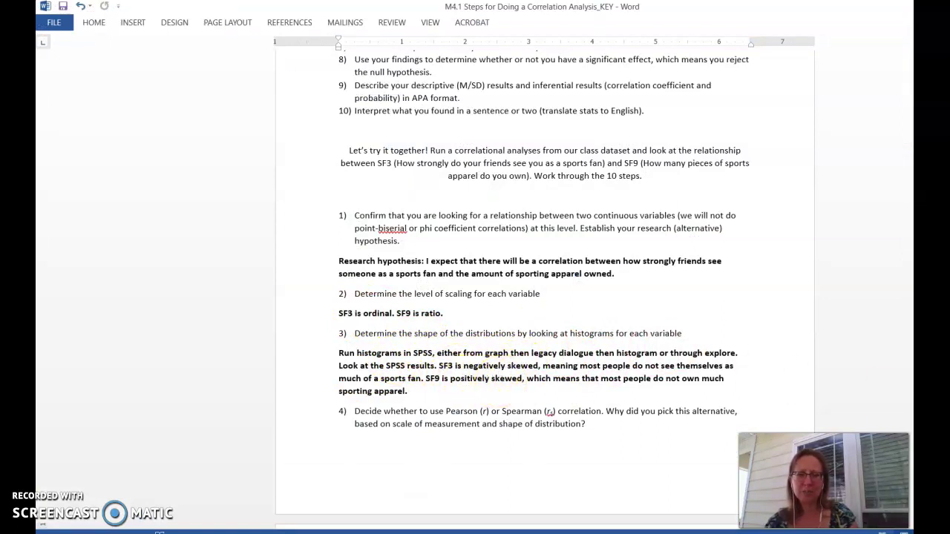
scroll(512, 297, down, 5)
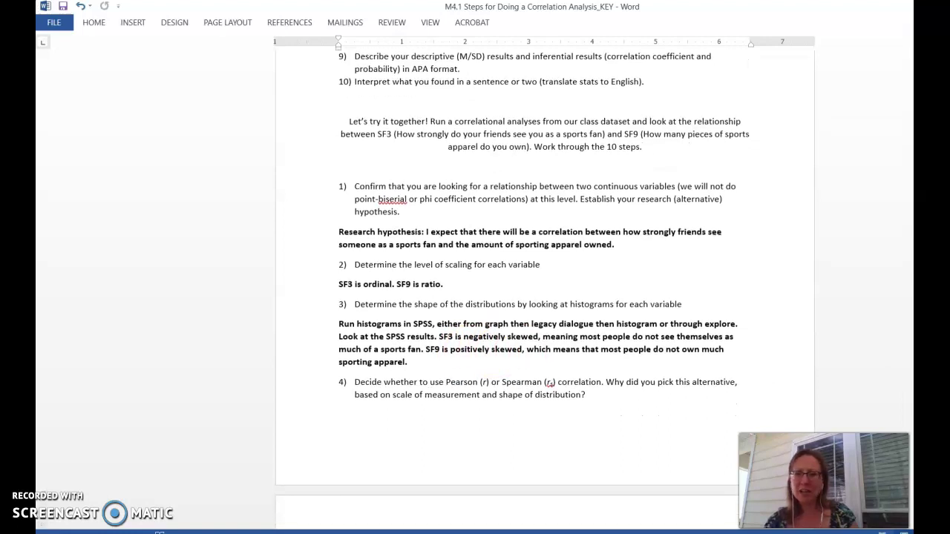
scroll(544, 289, down, 2)
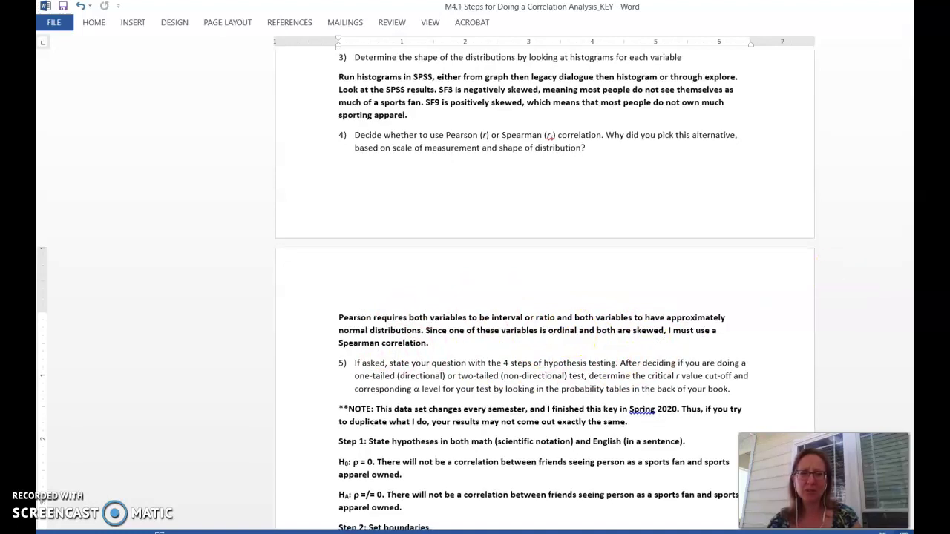
- In step 5 of the key, delete the word "not" from the alternative hypothesis so it states there will be a correlation
scroll(545, 297, down, 5)
scroll(544, 297, down, 2)
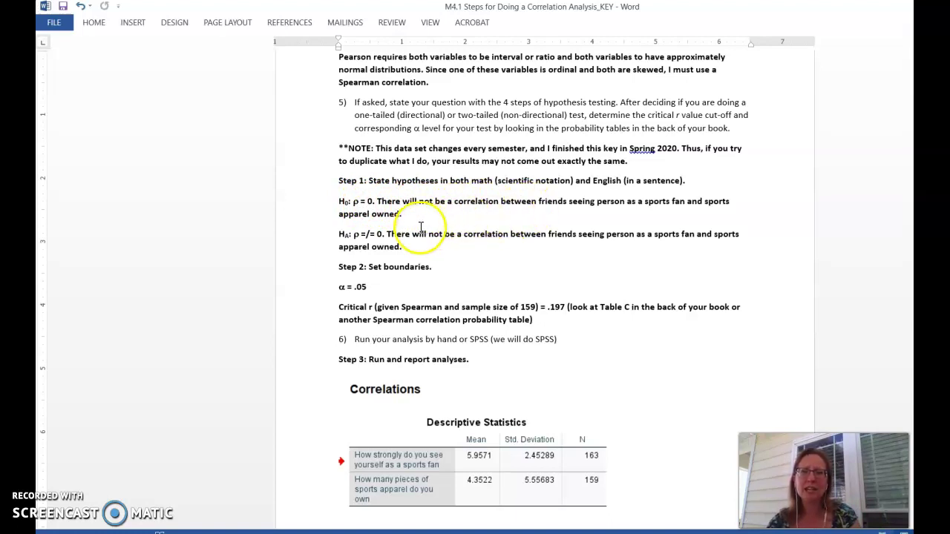
drag(332, 236, 408, 248)
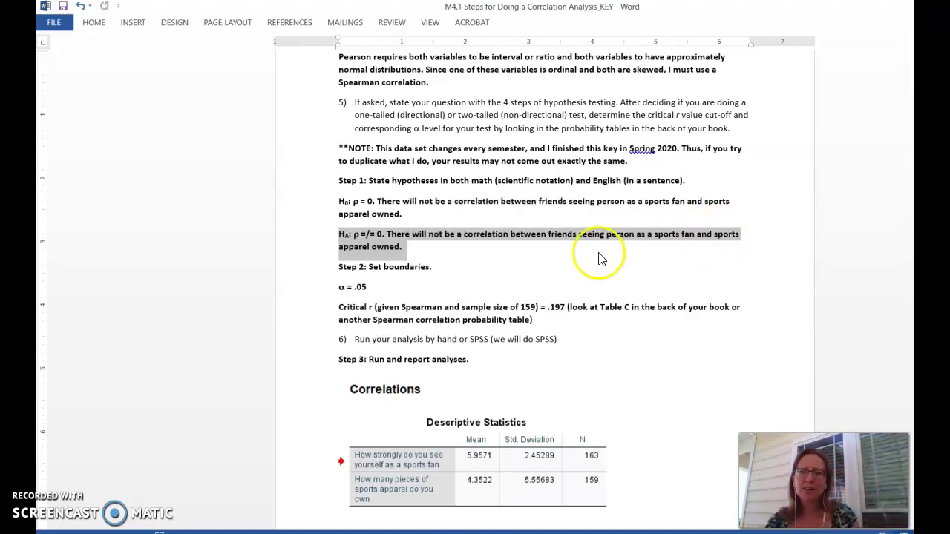
click(440, 236)
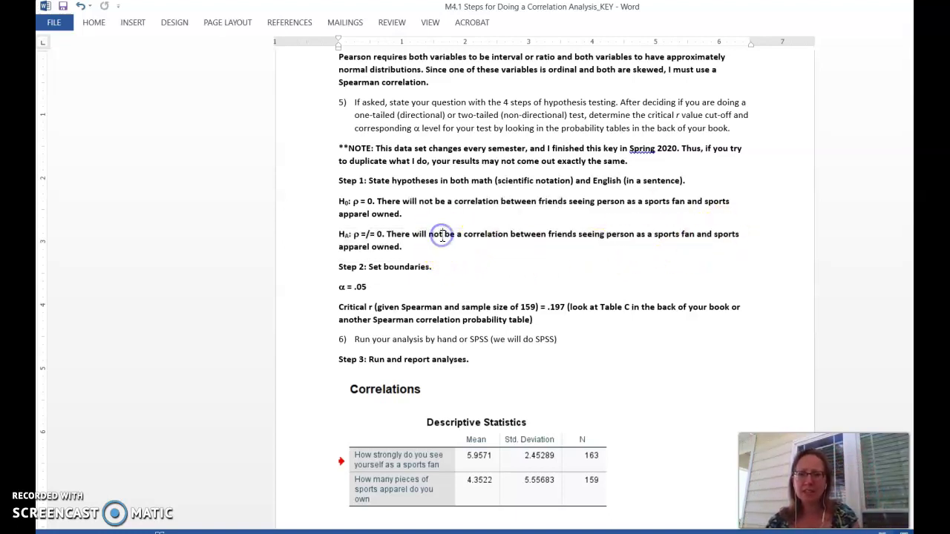
key(BackSpace)
key(BackSpace)
click(430, 235)
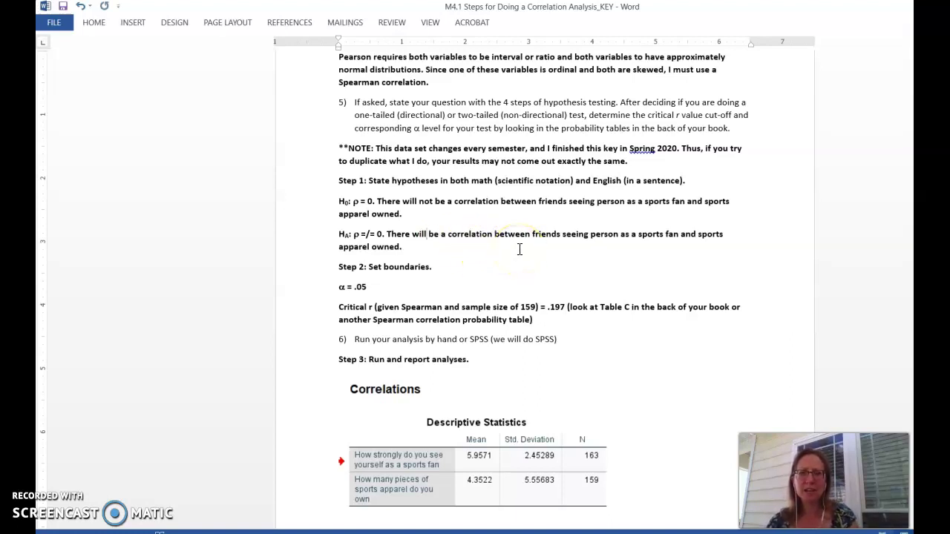
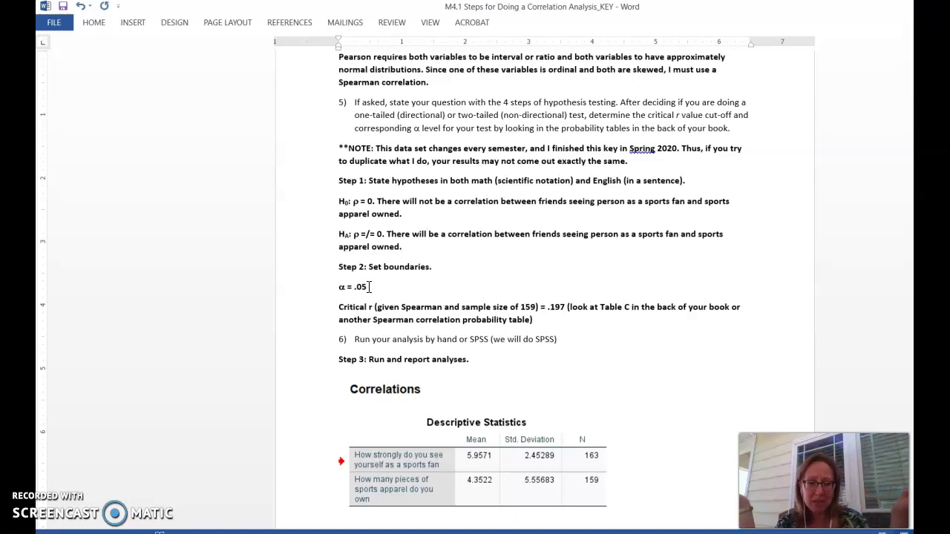
- Read the boundaries with the alpha level and critical r, and step 6 on running and reporting the analysis
click(536, 308)
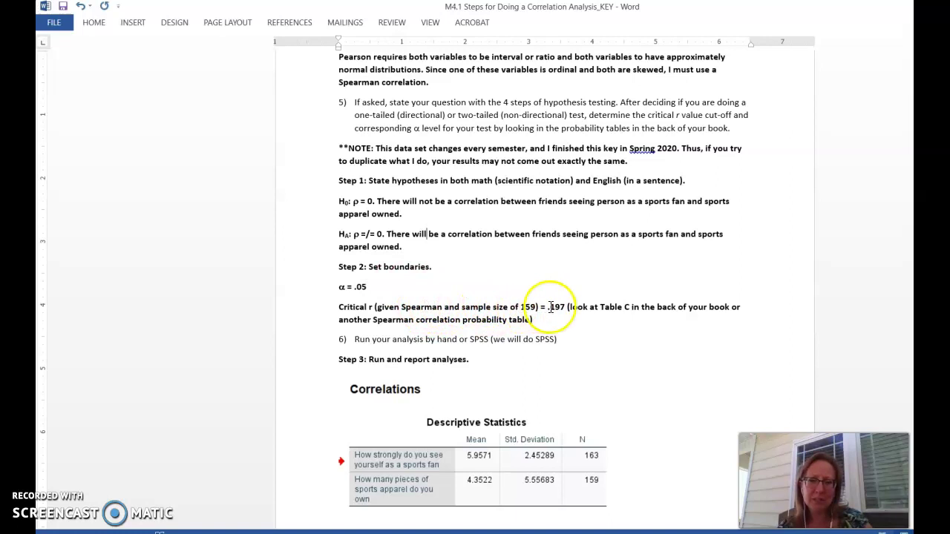
text())
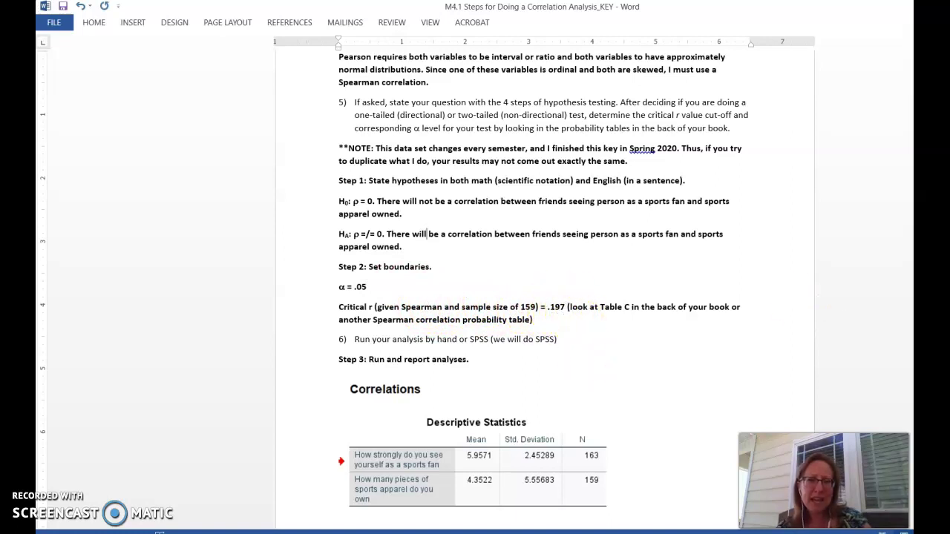
scroll(475, 297, down, 1)
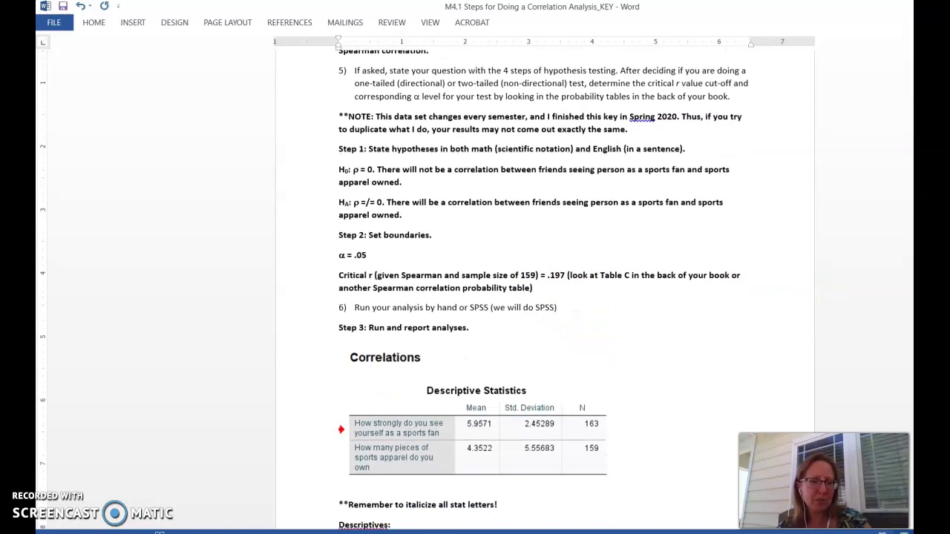
scroll(475, 297, down, 2)
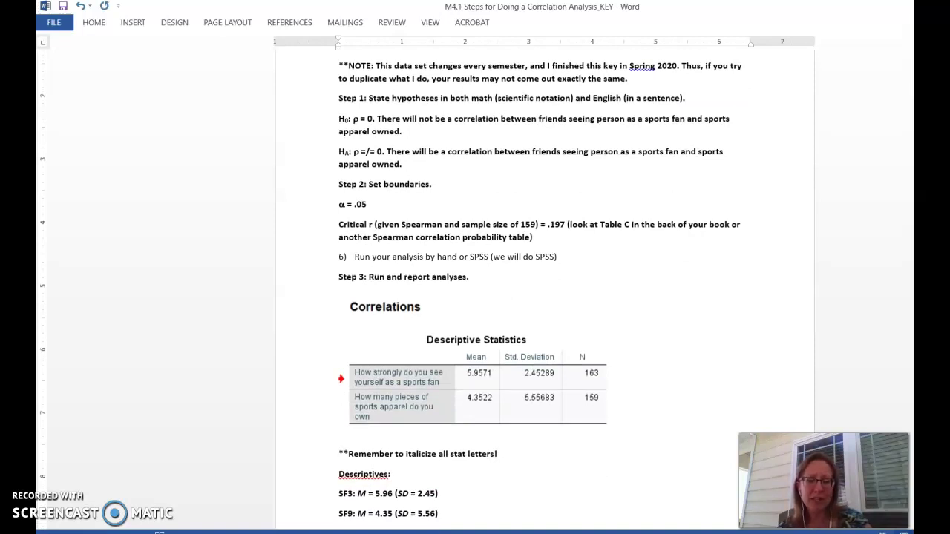
scroll(475, 297, down, 3)
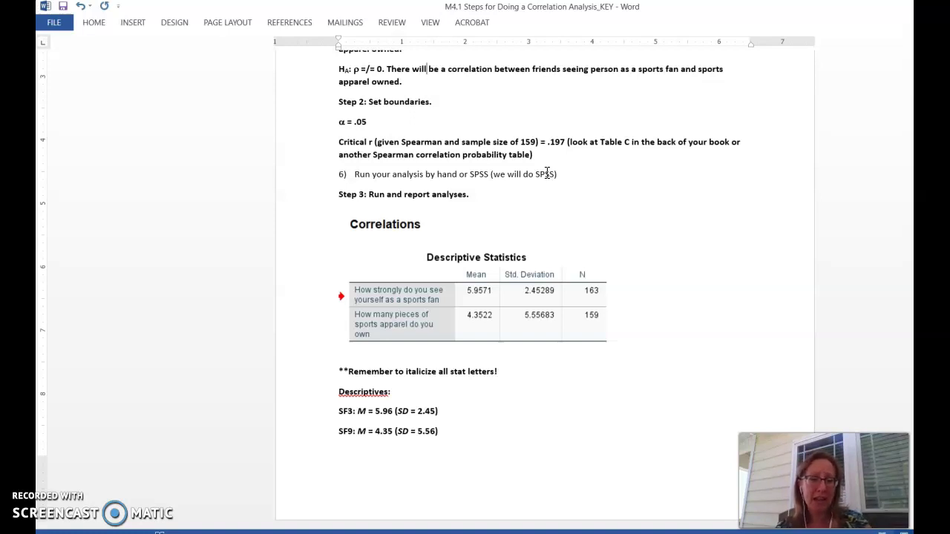
- Switch to the SPSS Data Editor and set up a bivariate correlation of SF3self and SF9piece, checking the means and standard deviations option
key(alt+Tab)
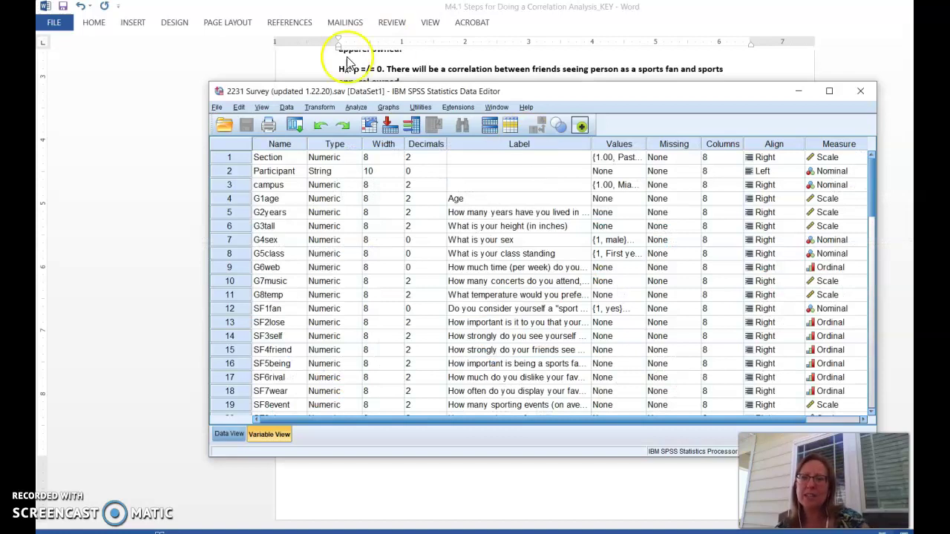
click(356, 107)
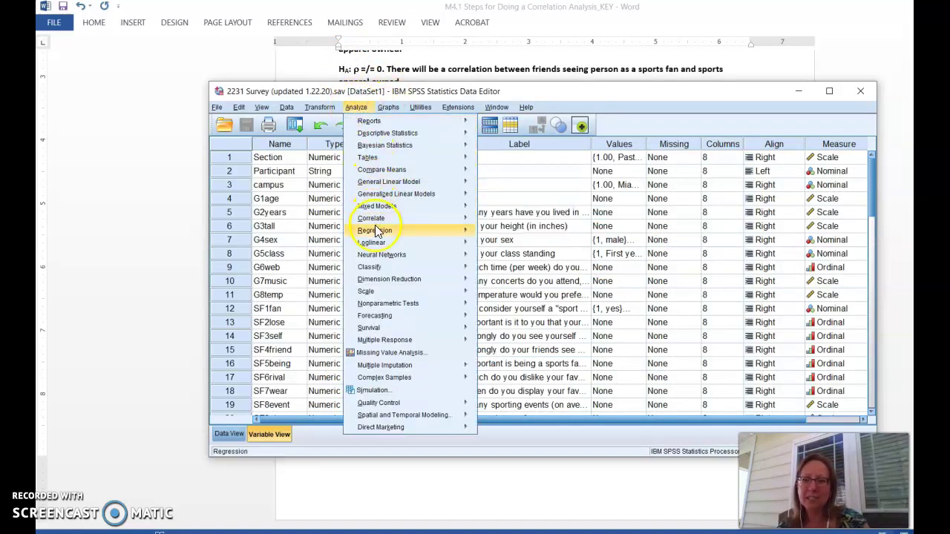
mouse_move(386, 219)
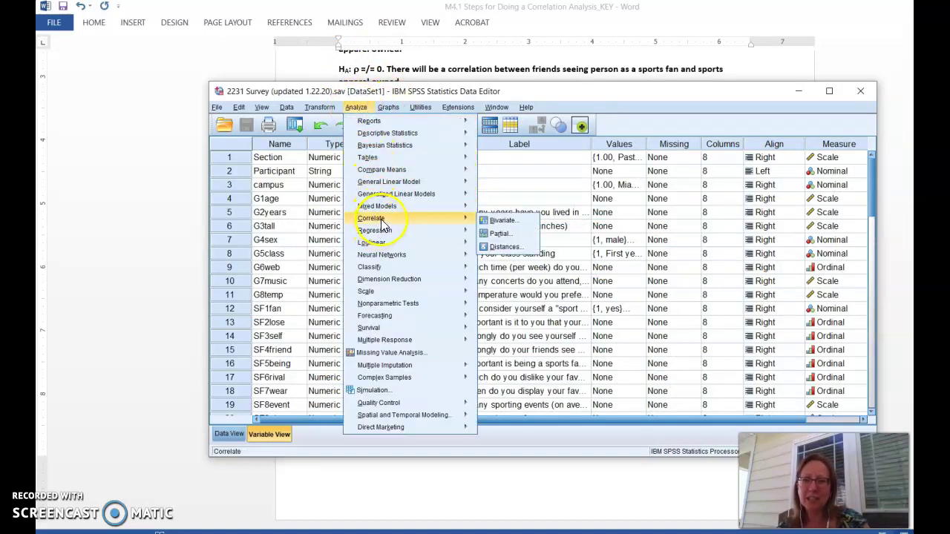
click(524, 219)
click(425, 201)
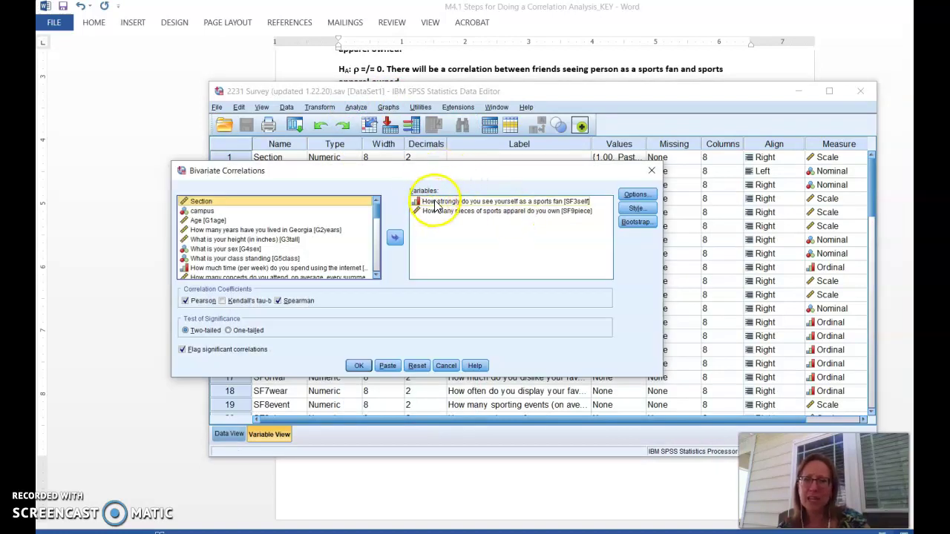
click(575, 212)
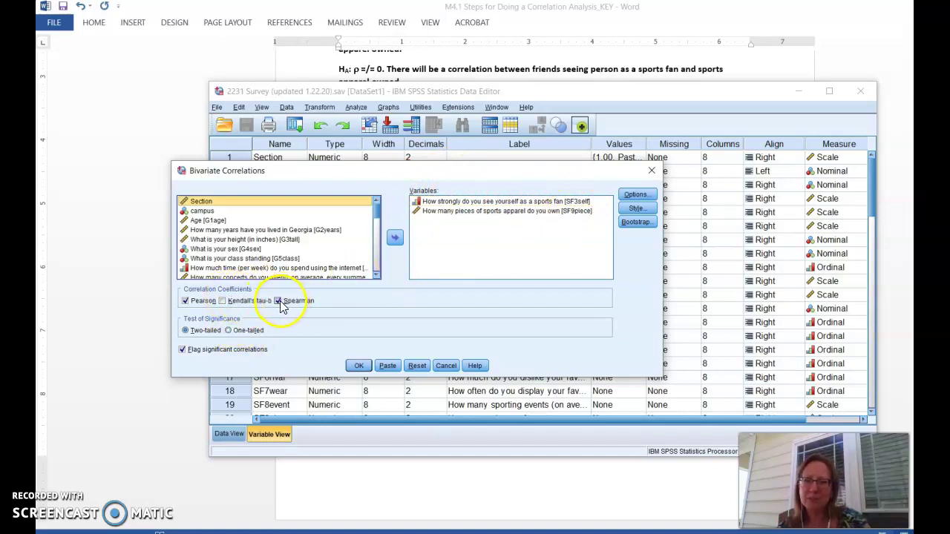
click(635, 194)
click(394, 251)
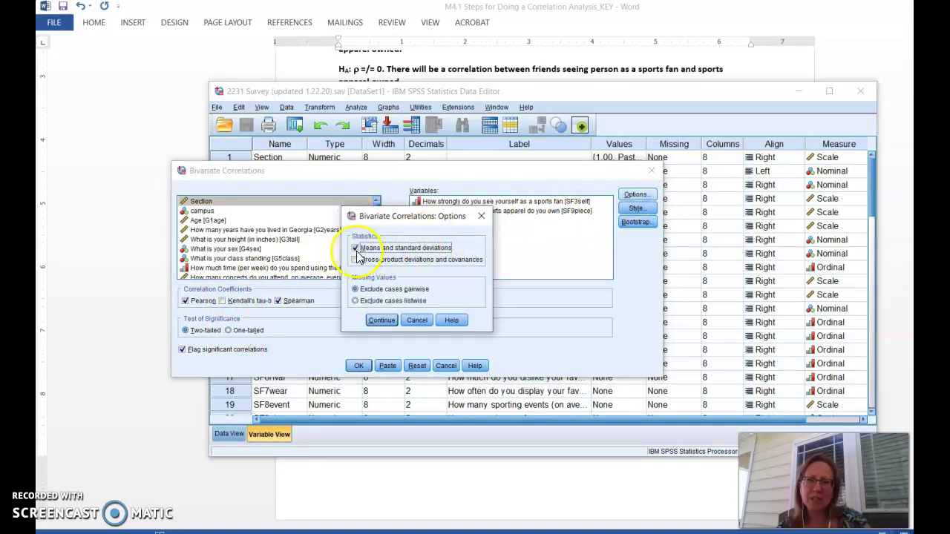
click(424, 320)
- Deselect the Pearson coefficient to check which statistics options are offered with Spearman alone, and reselect Pearson
click(204, 300)
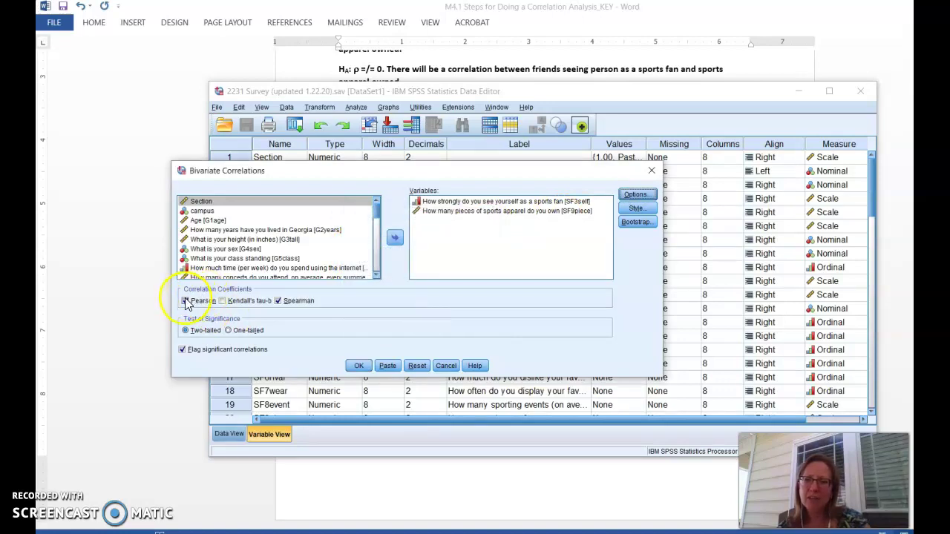
click(636, 195)
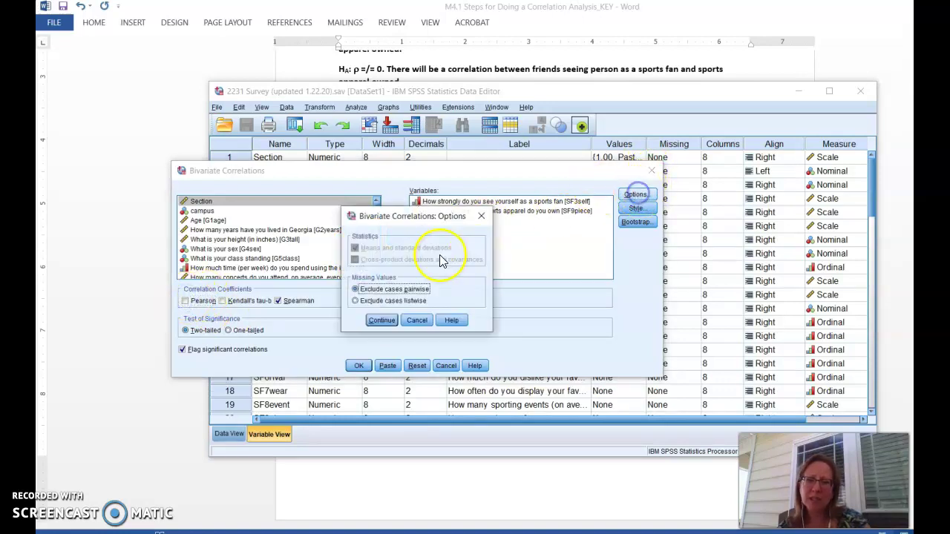
click(381, 321)
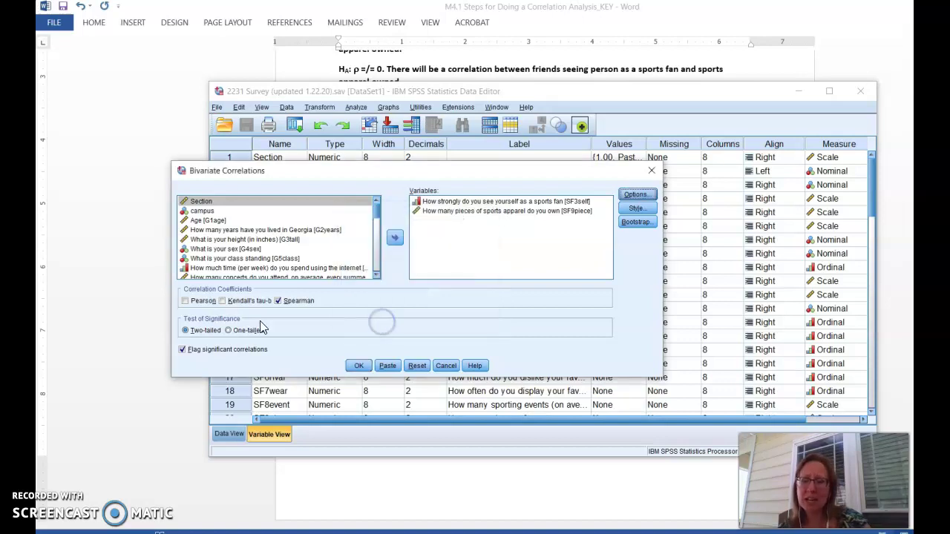
click(186, 302)
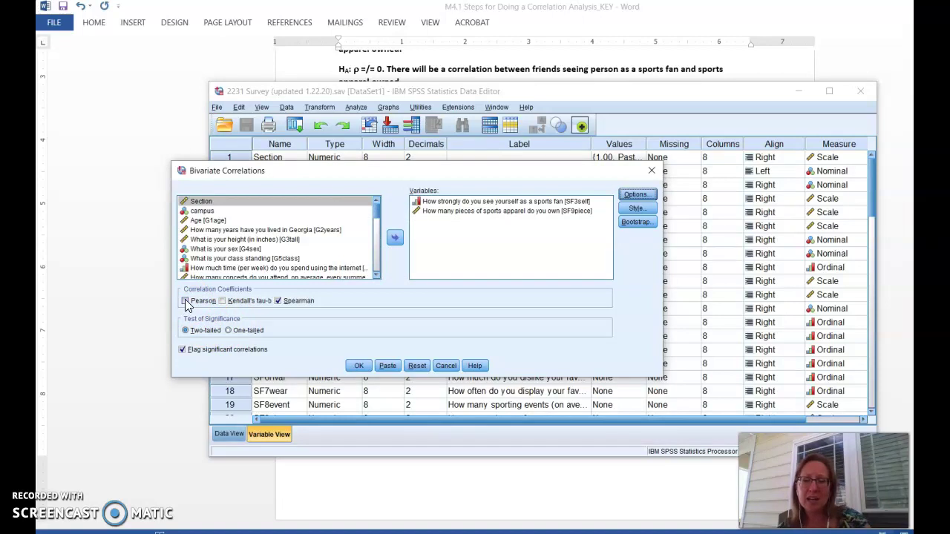
click(185, 301)
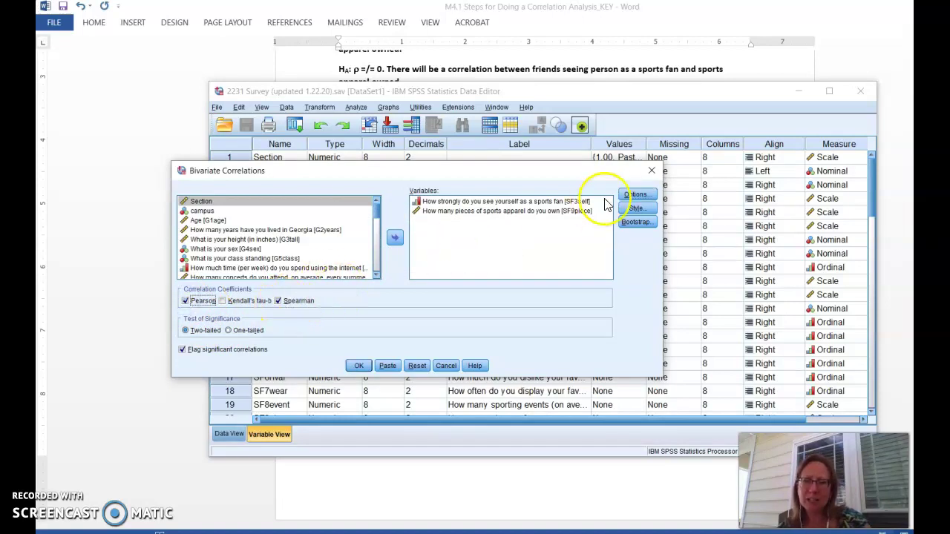
- Include means and standard deviations and run the two-tailed Pearson and Spearman correlations with pairwise exclusion and significant correlations flagged
click(636, 194)
click(355, 248)
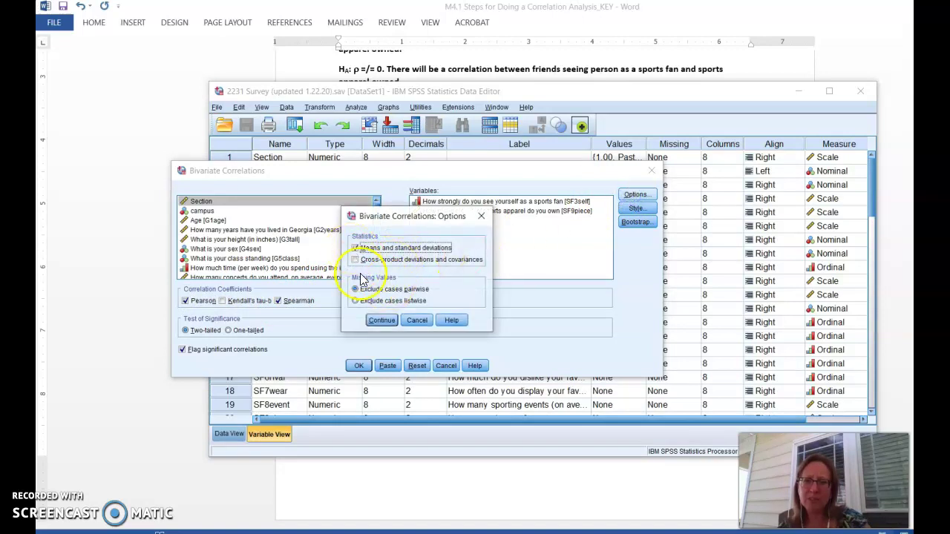
click(381, 320)
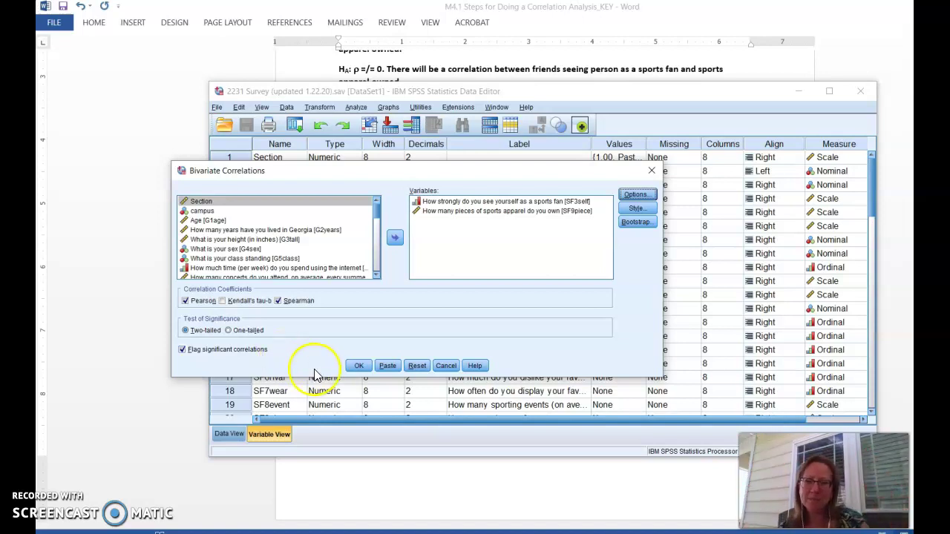
click(358, 366)
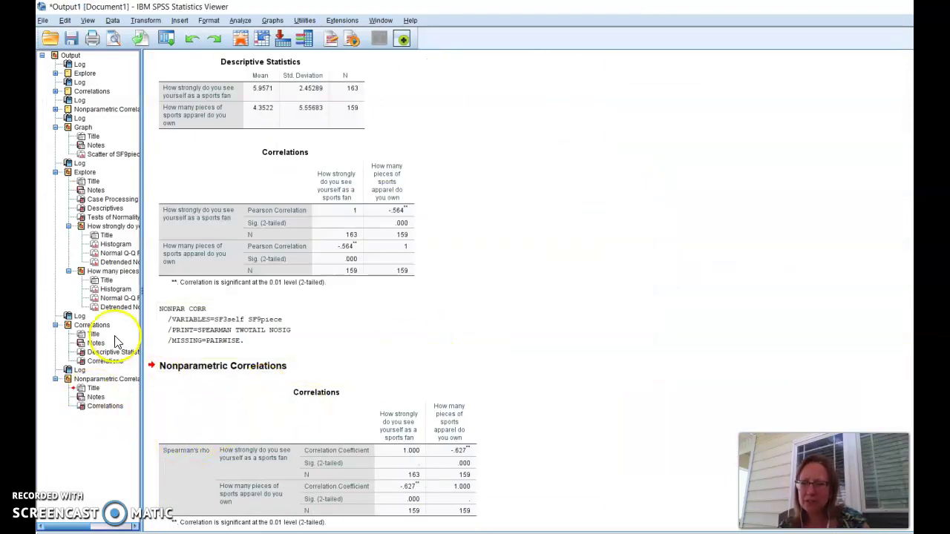
- Examine the descriptive statistics in the correlations output and compare them with the SF3 and SF9 descriptives in the Word key
click(91, 325)
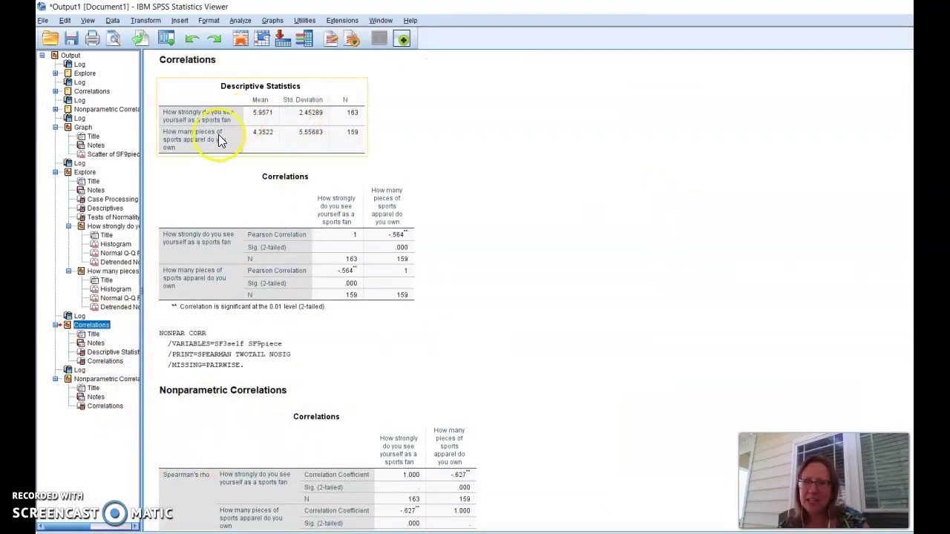
key(alt+Tab)
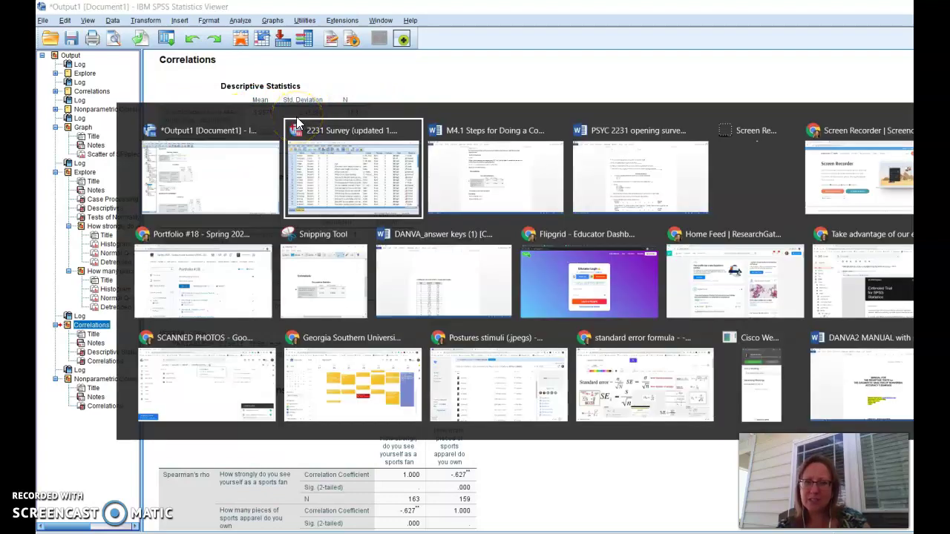
key(alt+Tab)
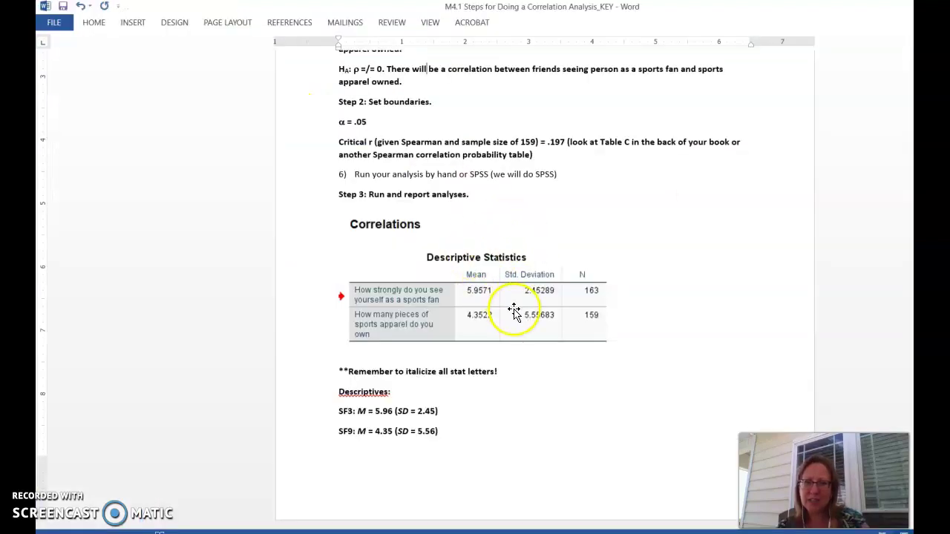
drag(450, 431, 343, 388)
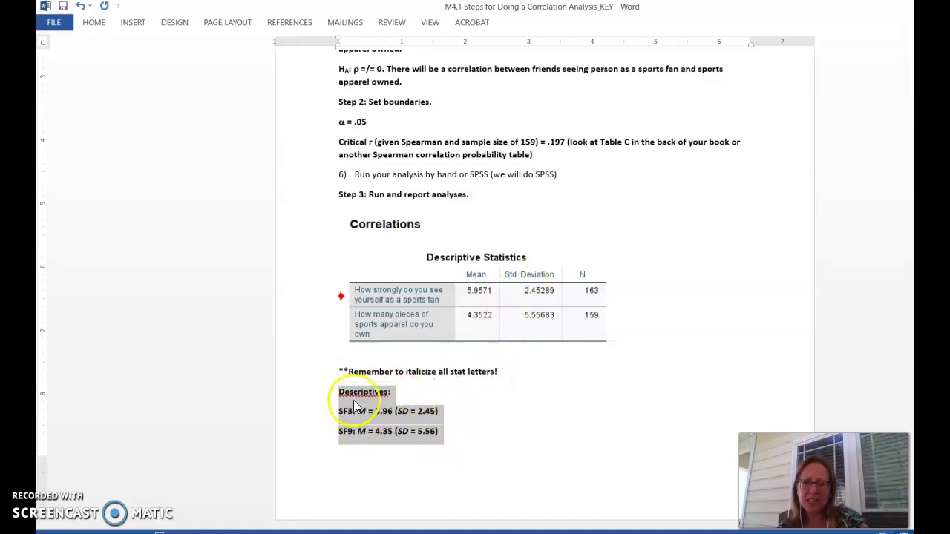
click(414, 391)
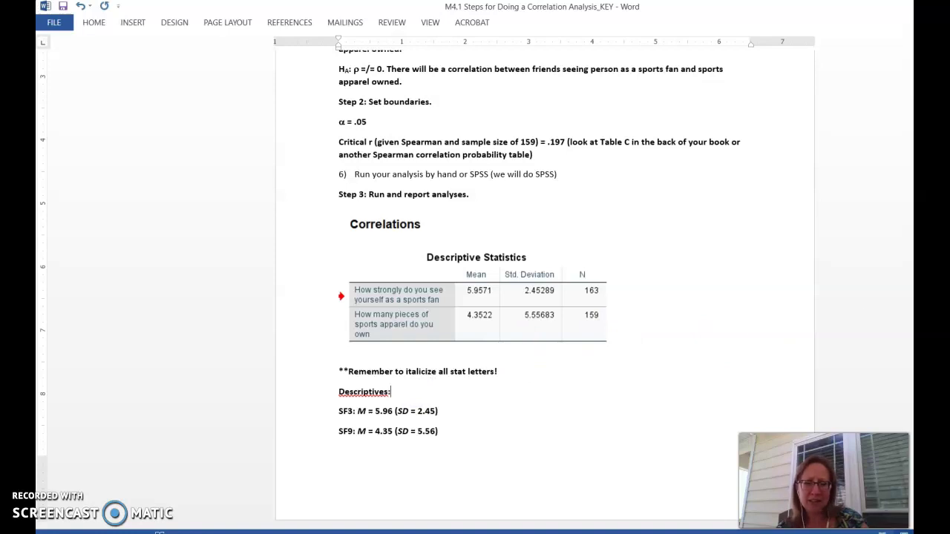
- Find the nonparametric correlations in the key and examine the Spearman's rho table in the SPSS output
scroll(545, 296, down, 5)
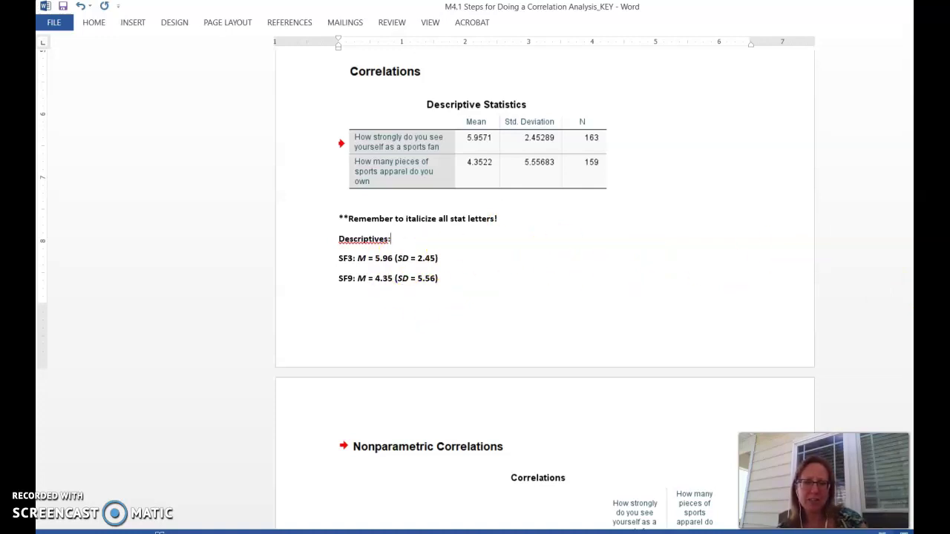
scroll(545, 297, down, 10)
key(alt+Tab)
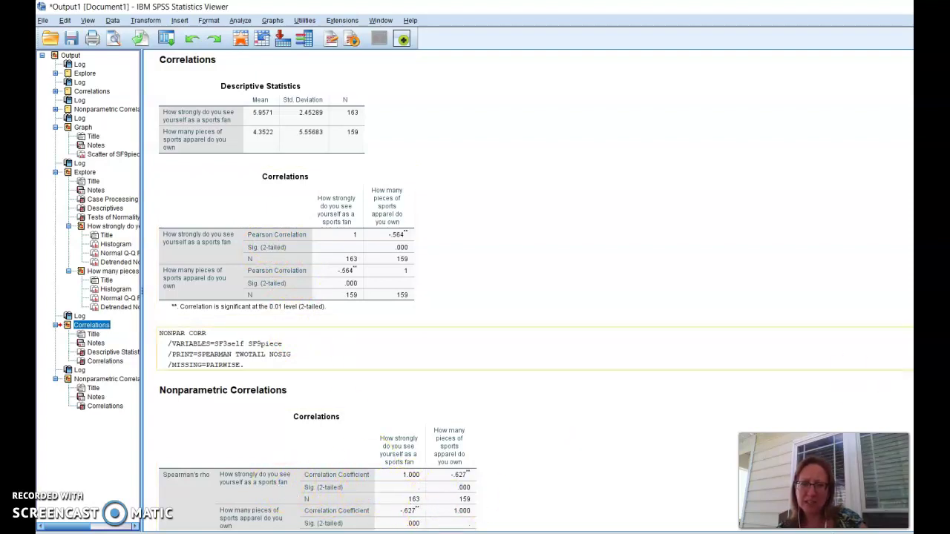
scroll(318, 291, down, 1)
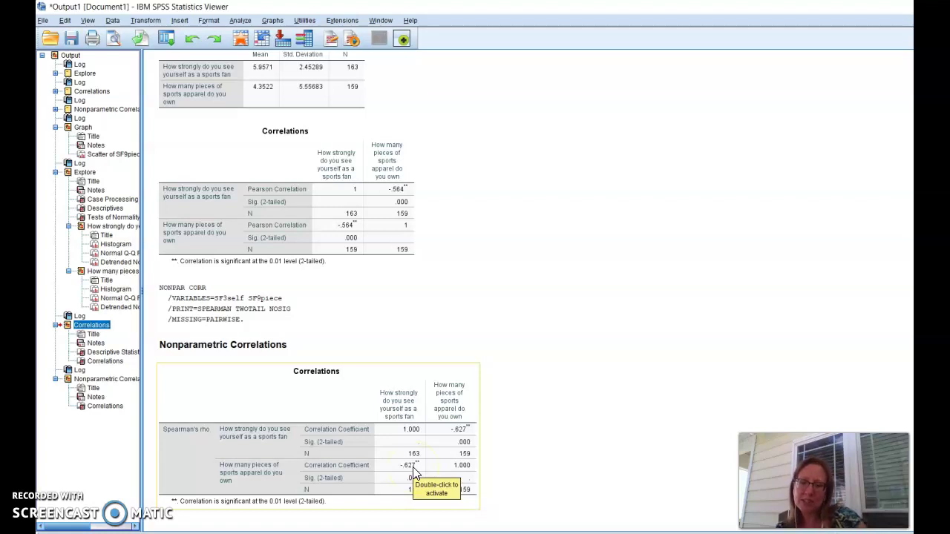
- Return to the Word key and read the inferential result and step 7 on making a scatterplot
key(alt+Tab)
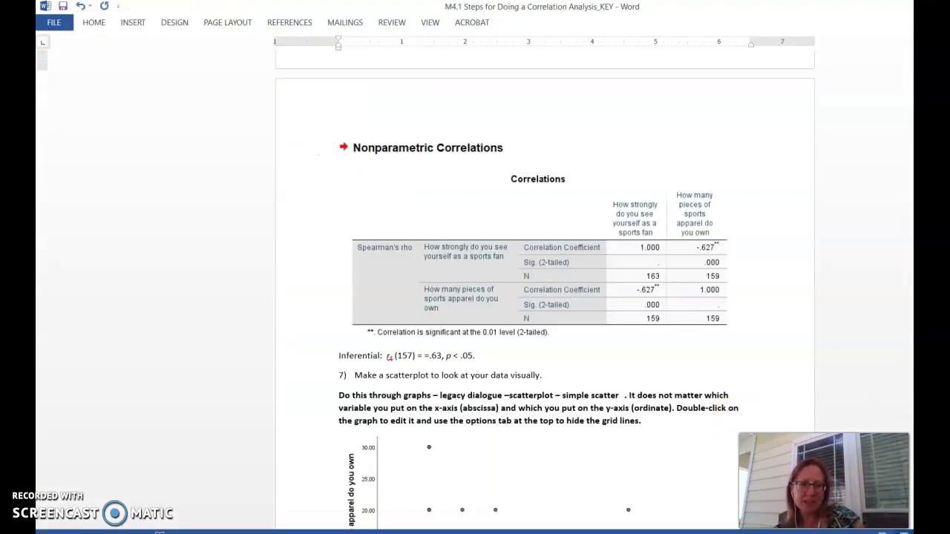
scroll(544, 297, down, 5)
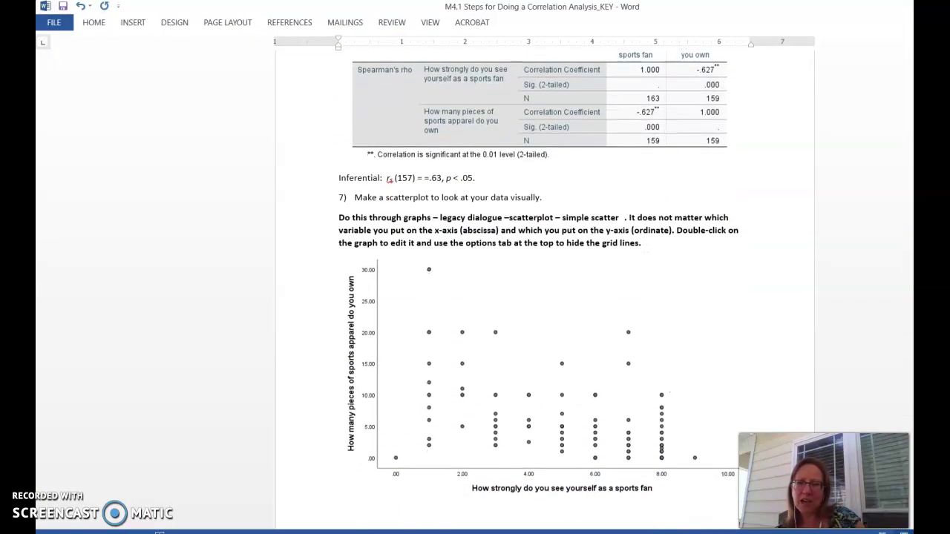
scroll(545, 297, down, 8)
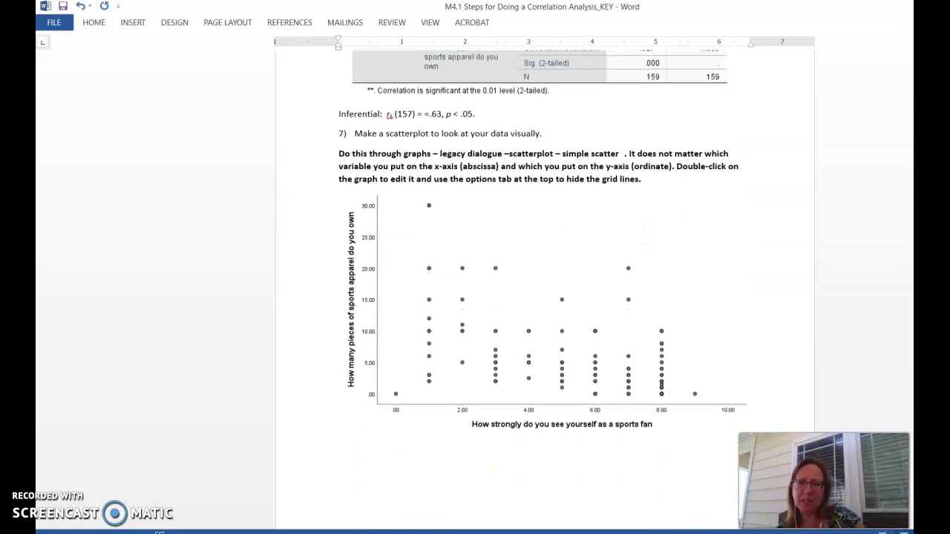
- Check the Spearman's rho table in SPSS and correct the coefficient in the Word key's inferential line under Nonparametric Correlations to -.63
scroll(350, 54, down, 3)
scroll(350, 54, up, 16)
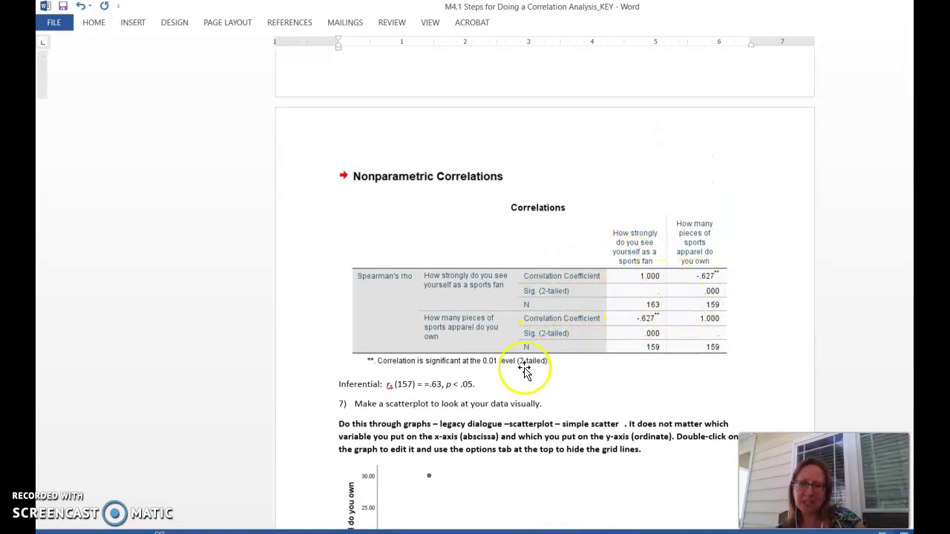
drag(475, 385, 339, 385)
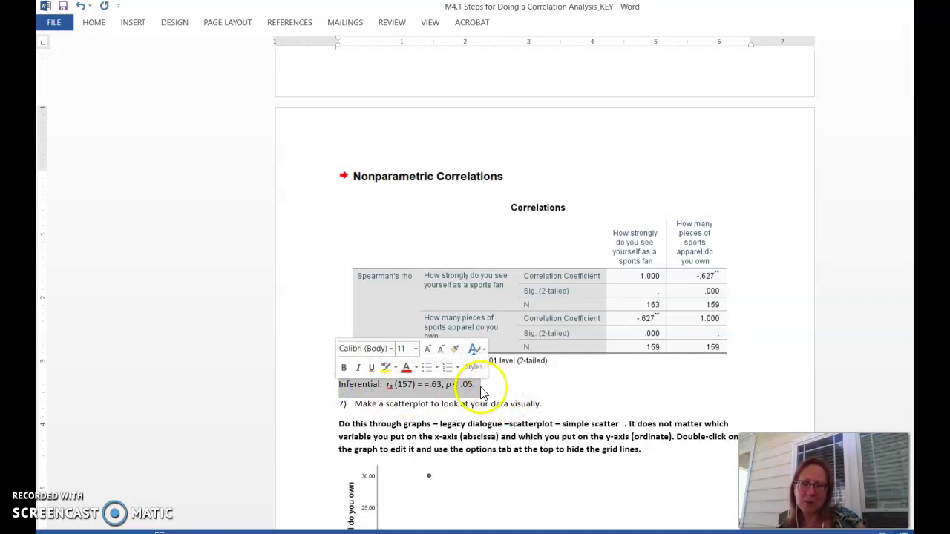
click(388, 392)
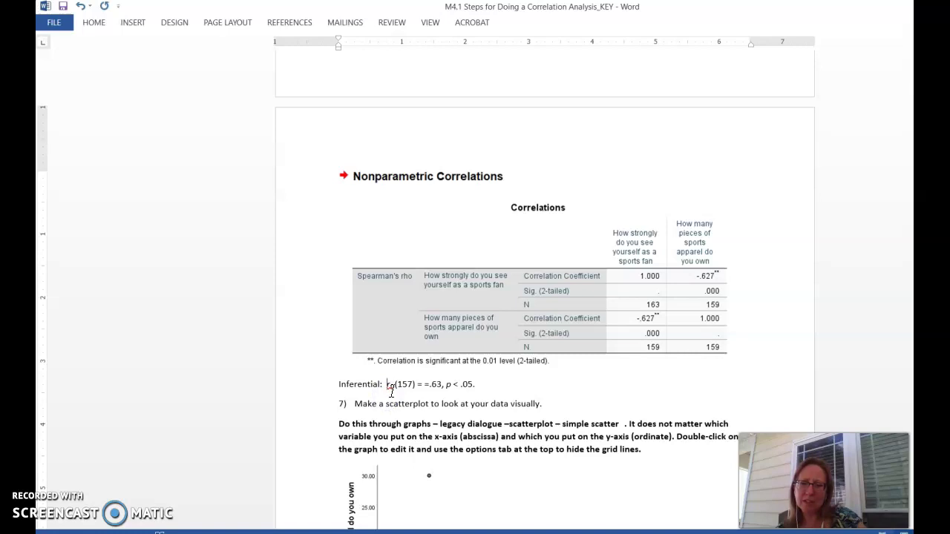
click(401, 388)
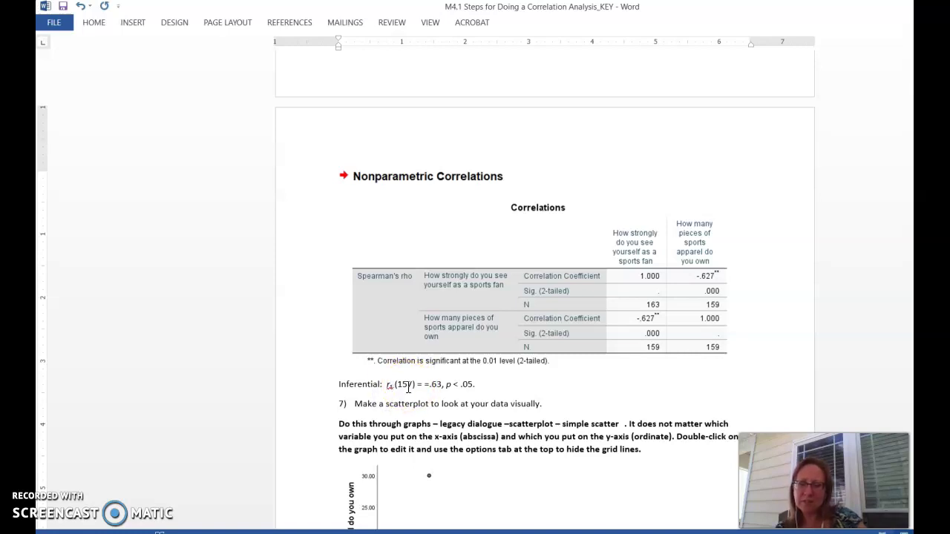
key(alt+Tab)
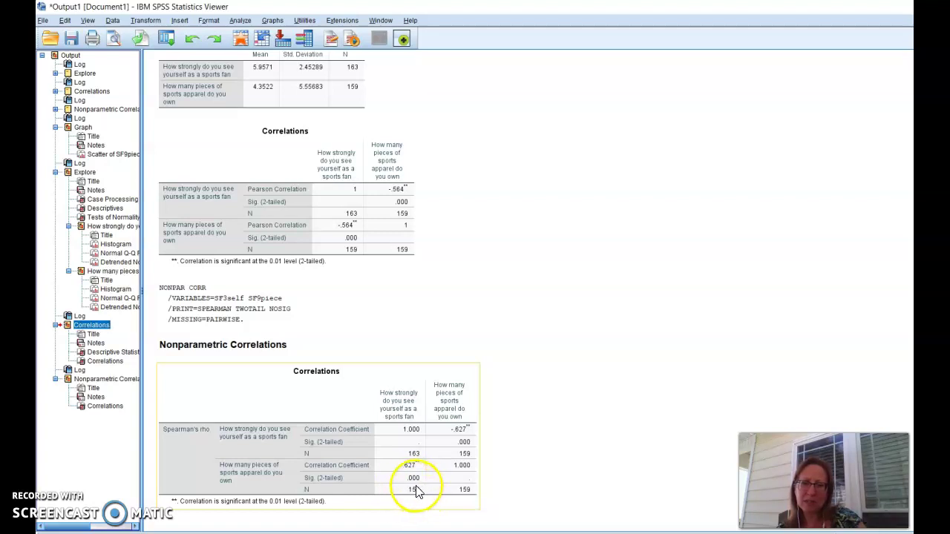
key(alt+Tab)
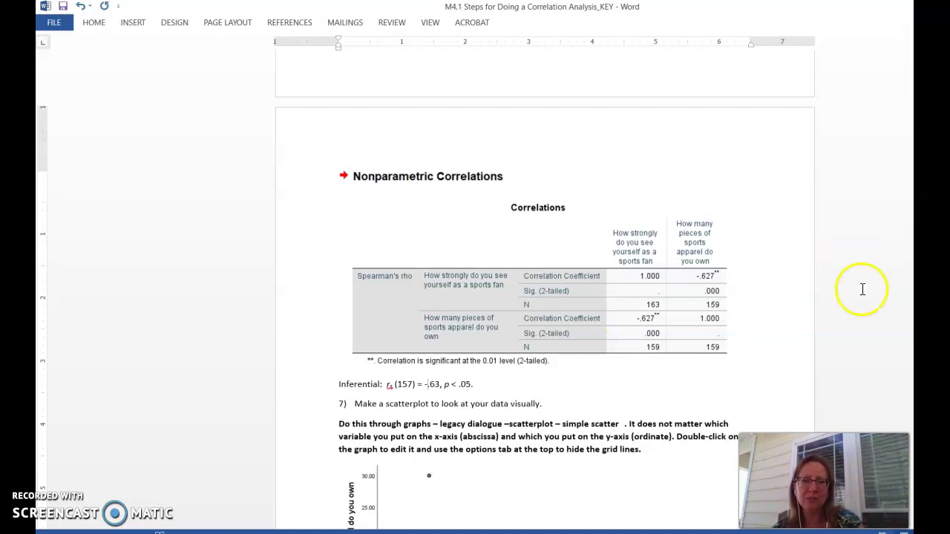
- Switch to SPSS and create a simple scatterplot with SF9piece on the Y axis and SF3self on the X axis, excluding cases listwise
key(alt+Tab)
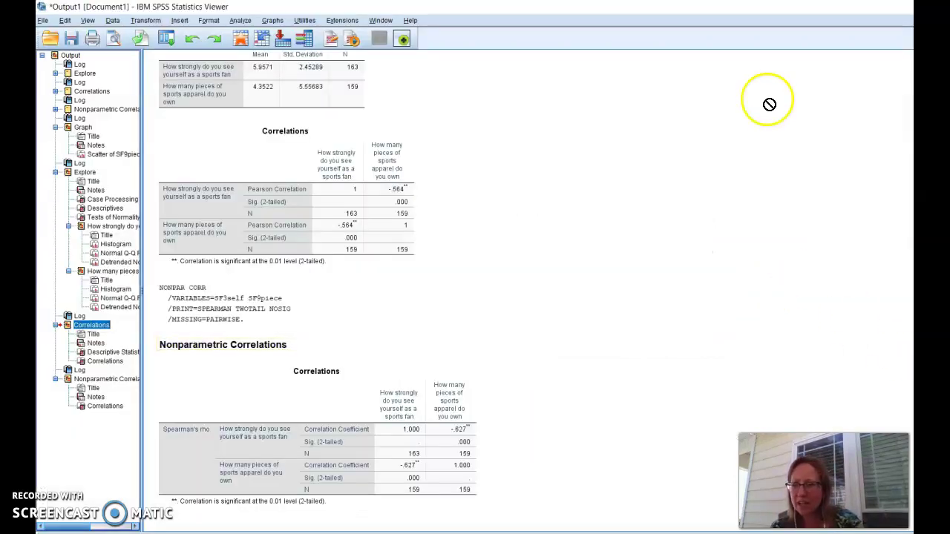
click(270, 21)
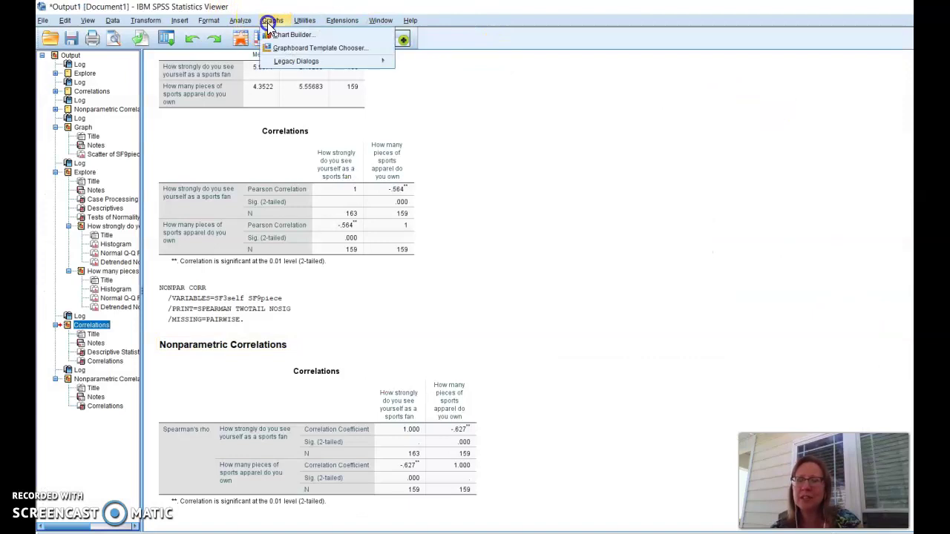
click(296, 64)
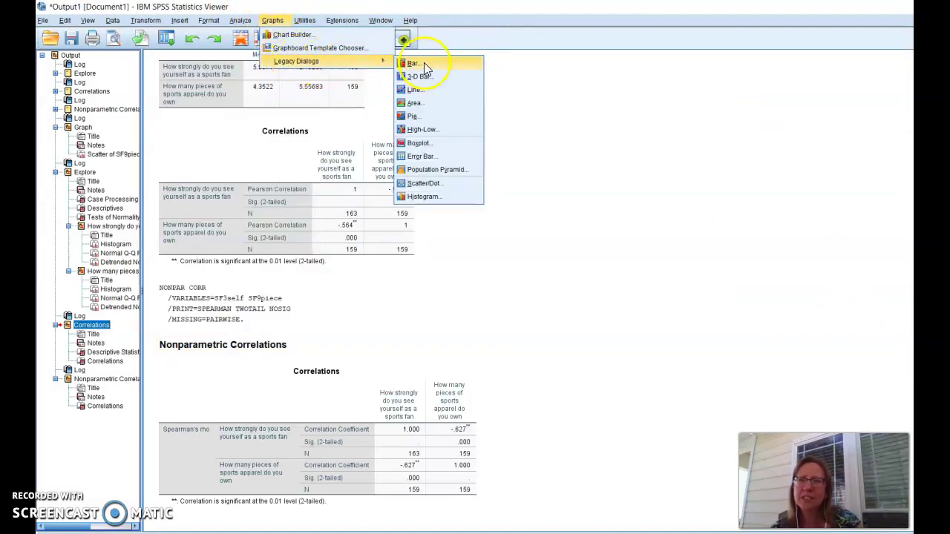
click(423, 183)
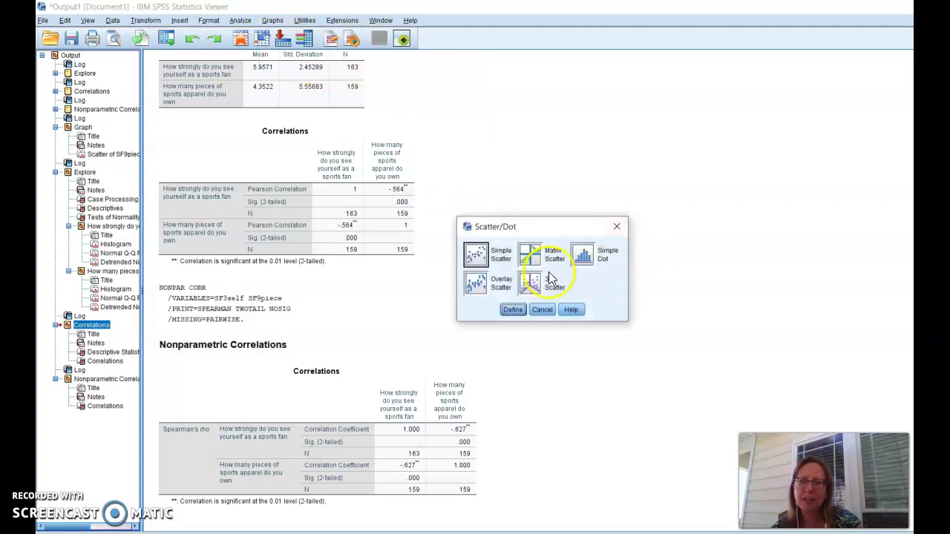
click(513, 309)
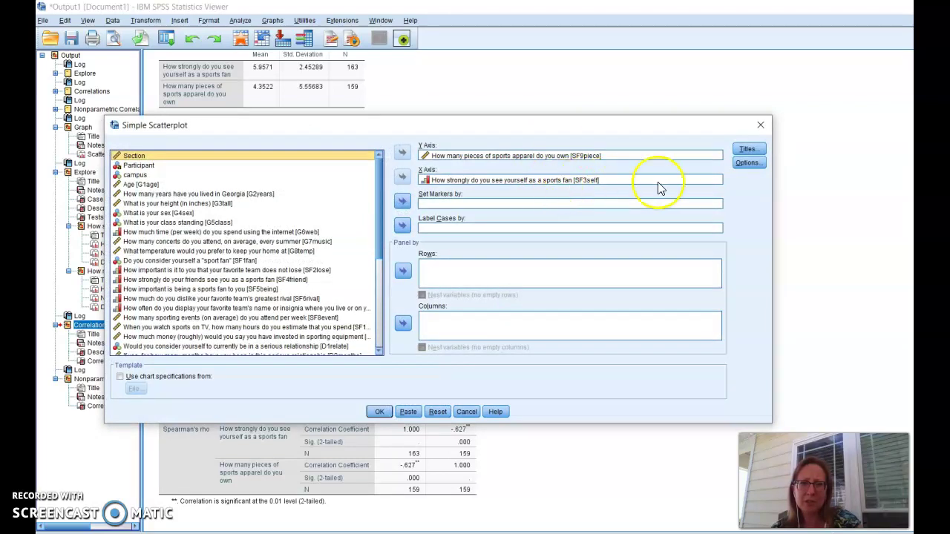
click(750, 150)
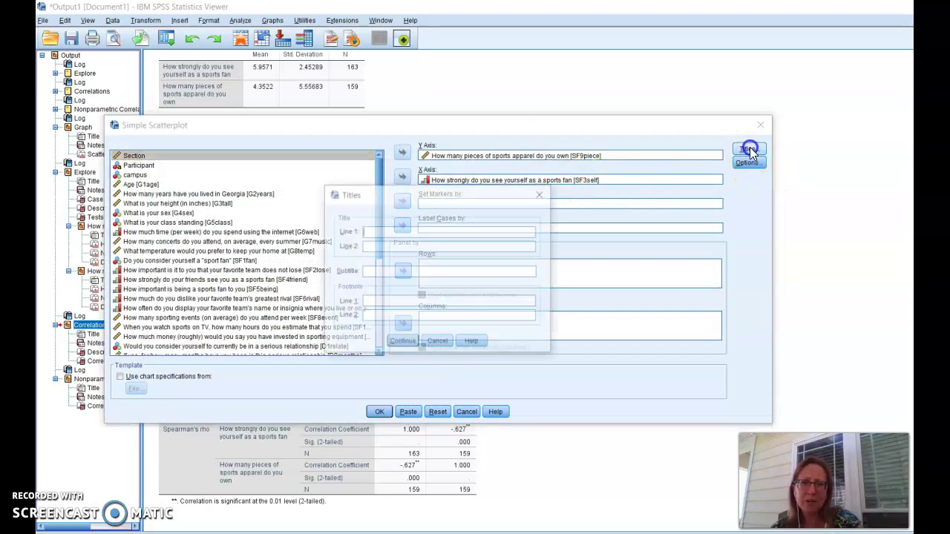
click(541, 194)
click(746, 162)
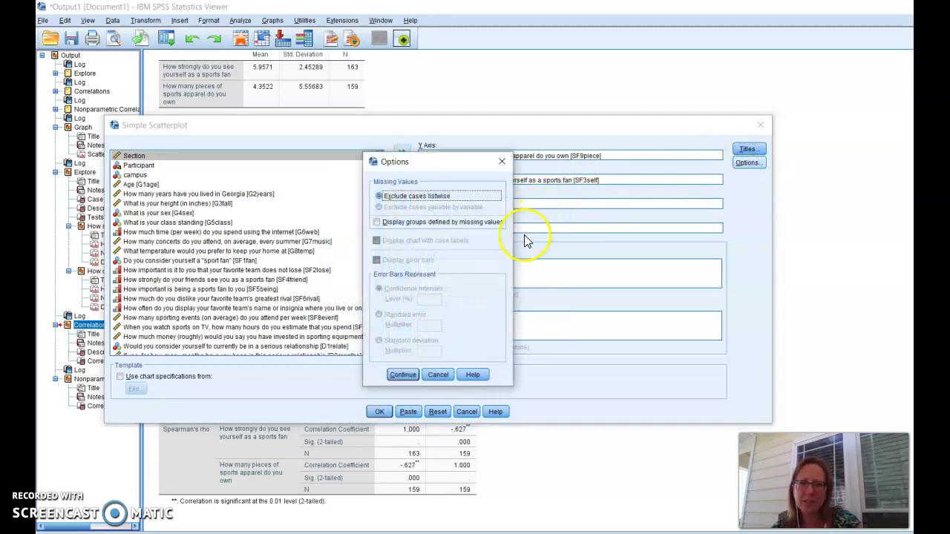
click(438, 375)
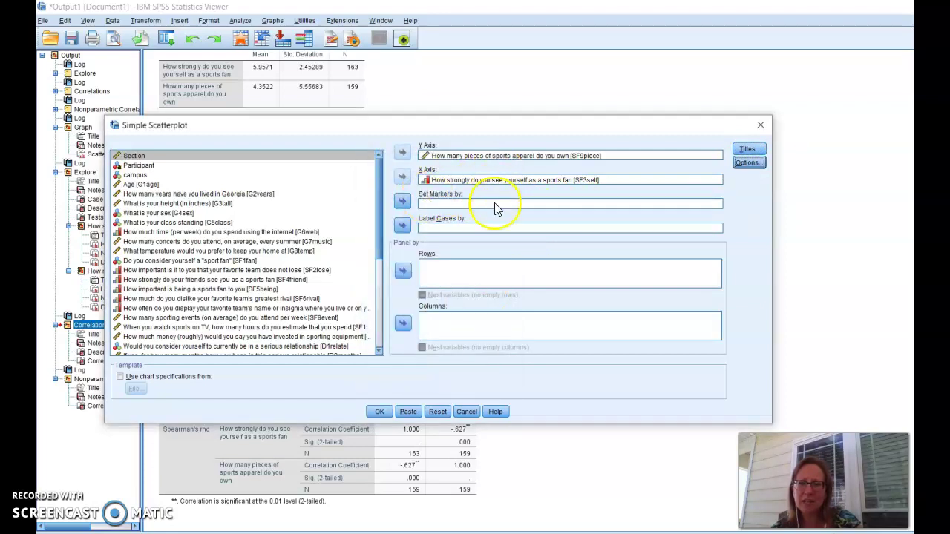
click(377, 412)
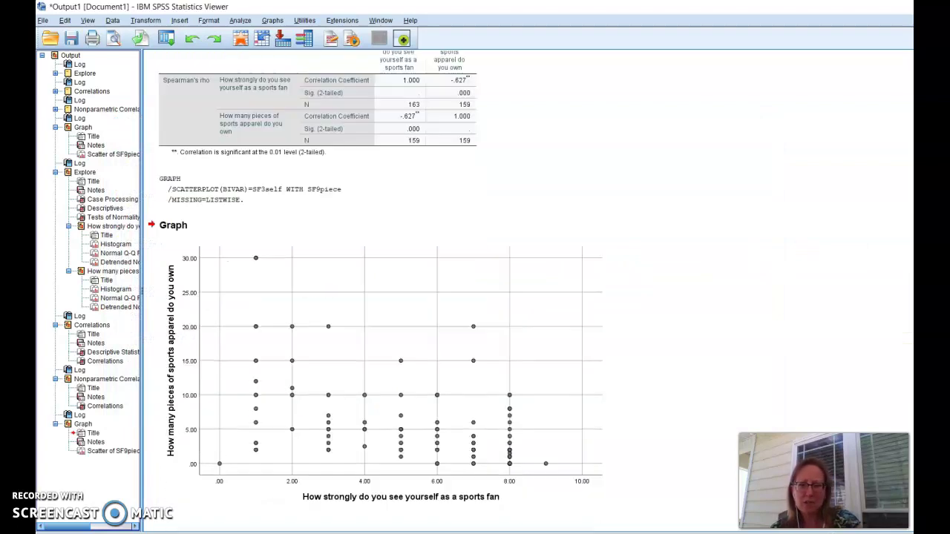
- Open the new scatterplot in the Chart Editor, hide its grid lines and close the editor
double_click(547, 332)
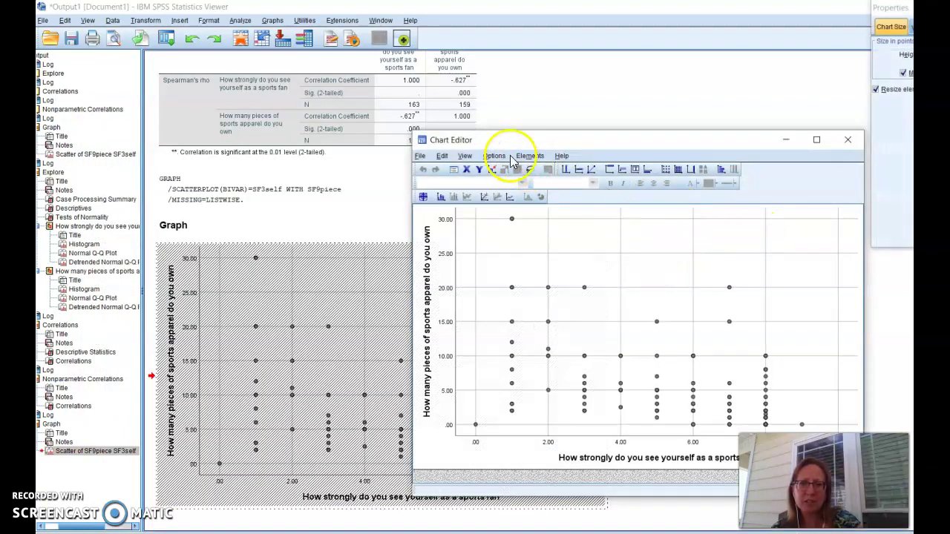
click(493, 156)
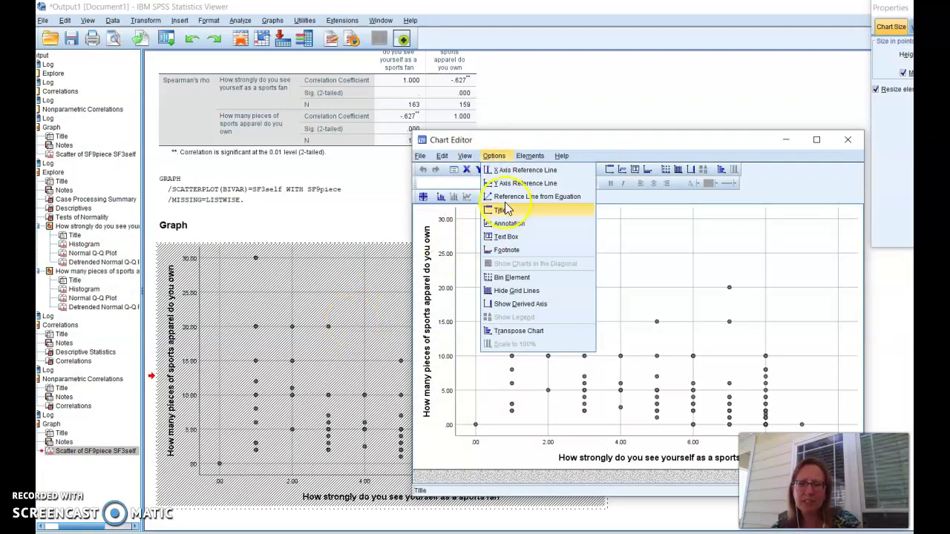
click(536, 291)
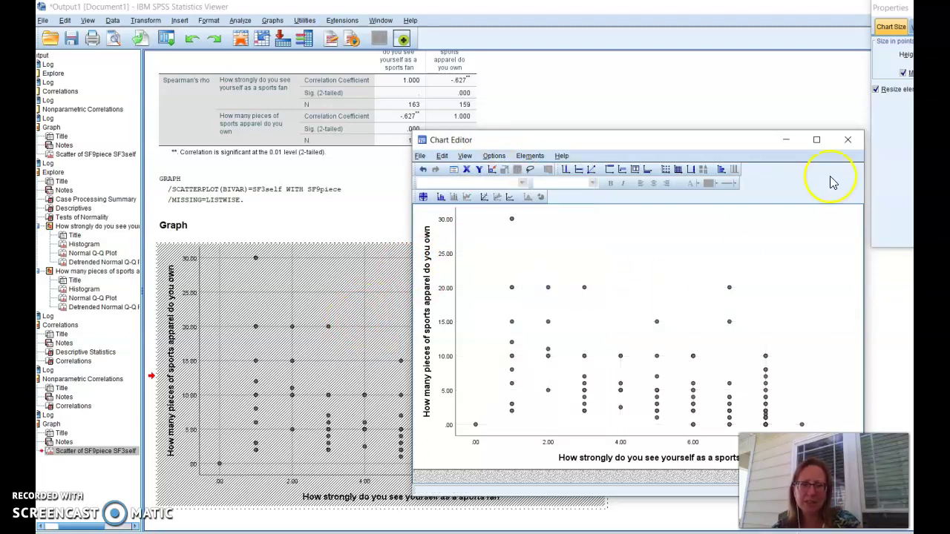
click(848, 141)
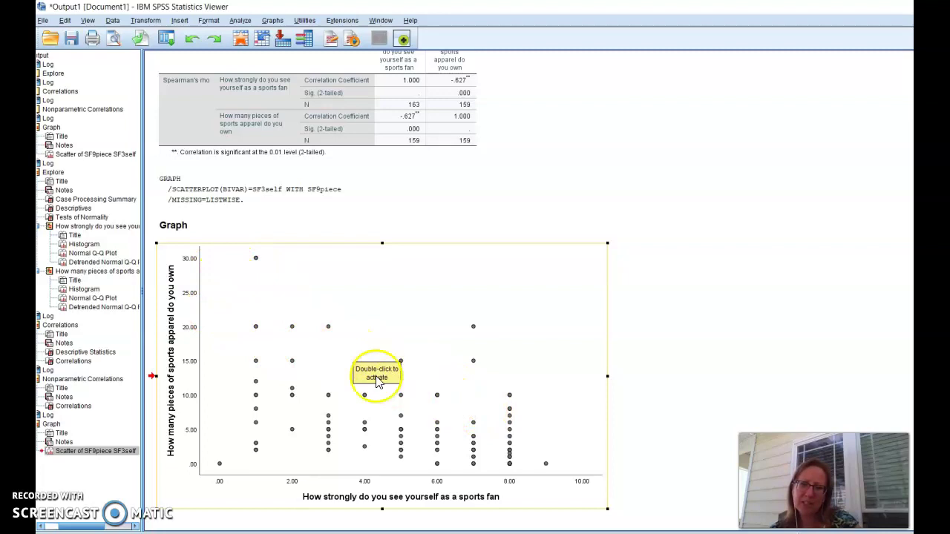
- Reopen the scatterplot for editing, add a linear fit line at total and close the Chart Editor
double_click(426, 341)
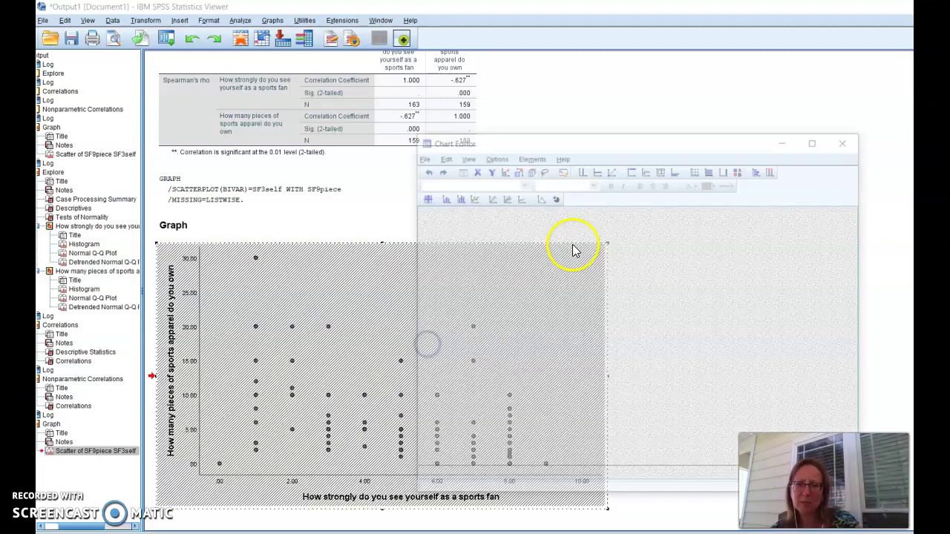
click(494, 156)
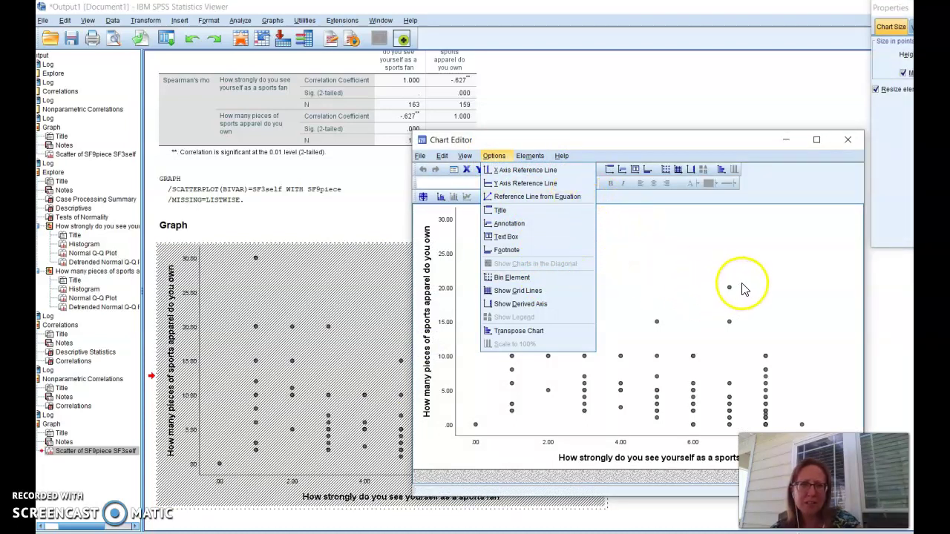
click(745, 289)
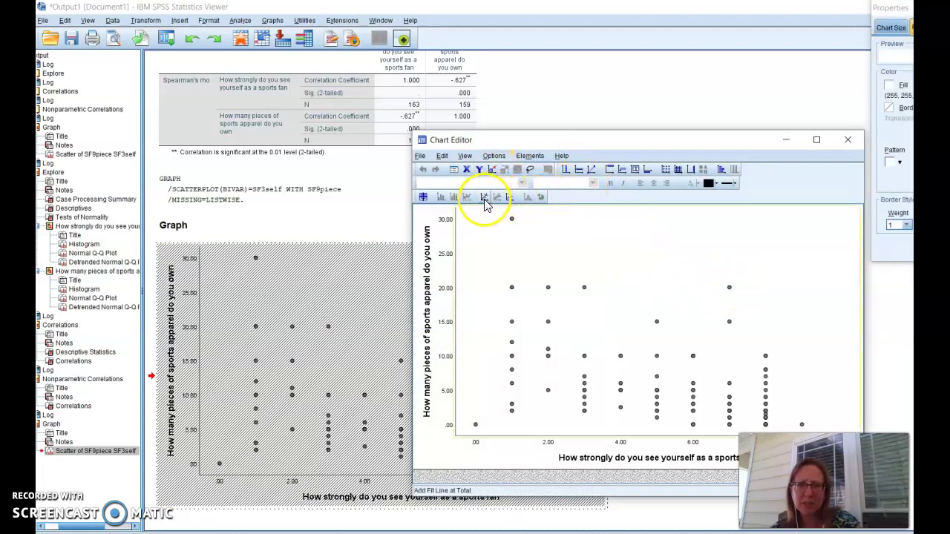
click(485, 199)
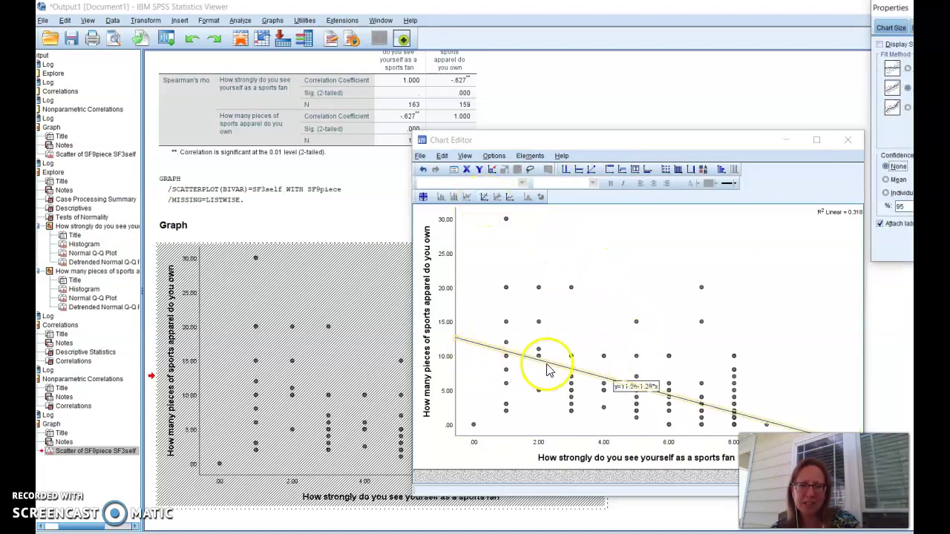
click(848, 140)
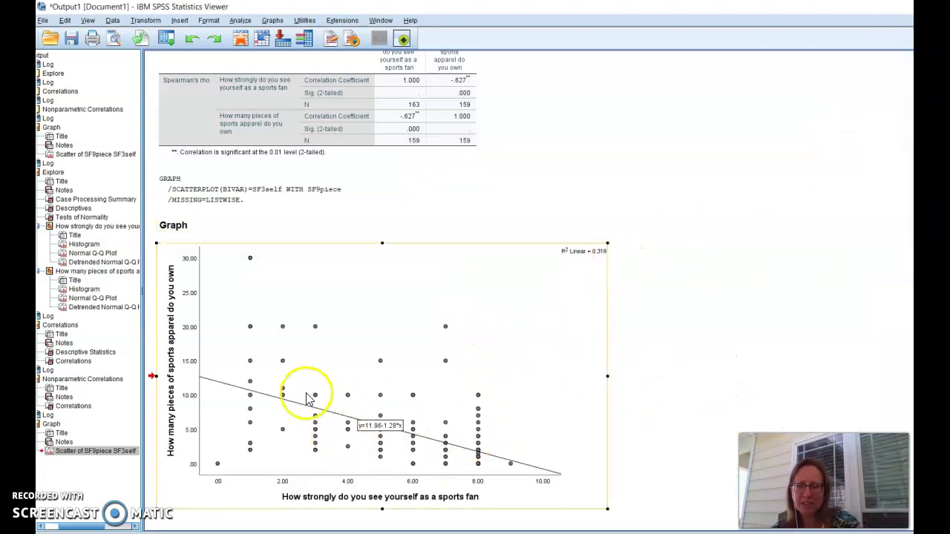
- Return to the Word key, review the step 7 scatterplot and read steps 8 to 10 on significance and interpretation
key(alt+Tab)
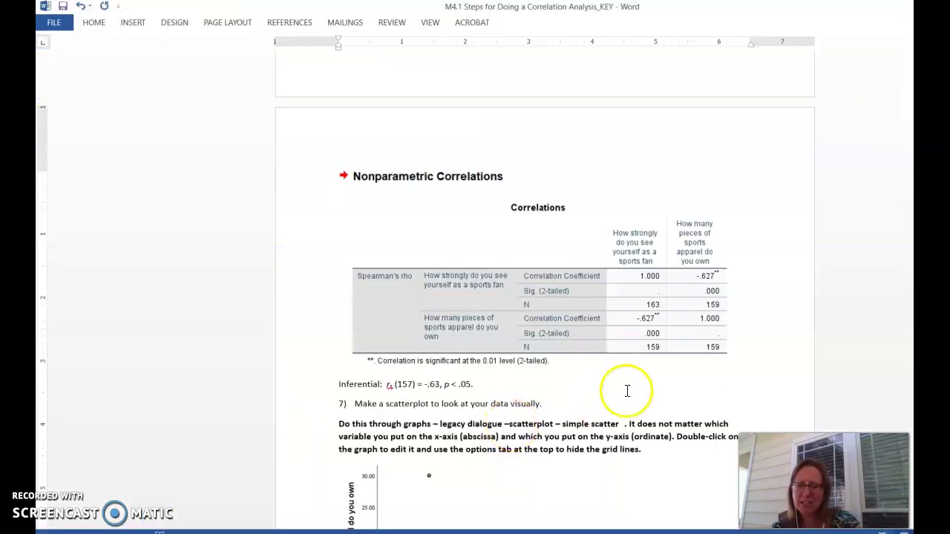
key(alt+Tab)
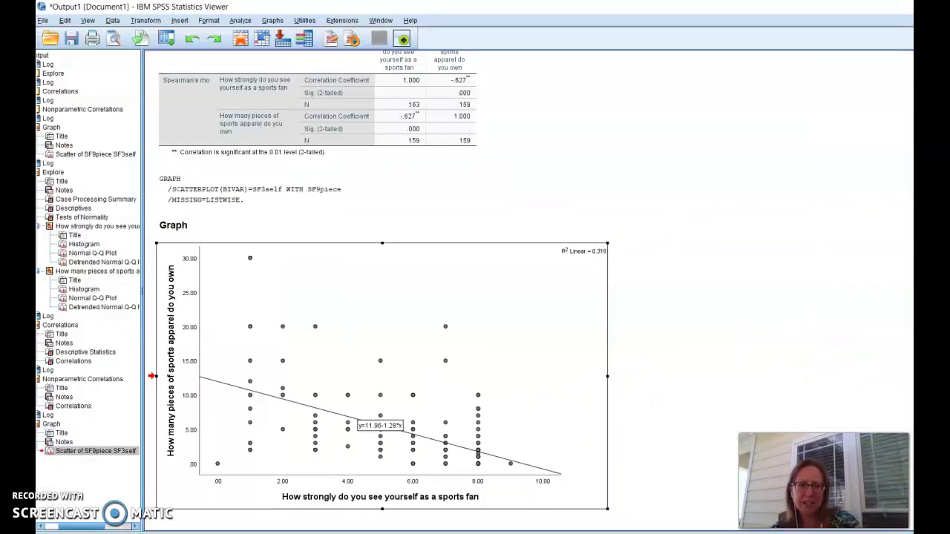
key(alt+Tab)
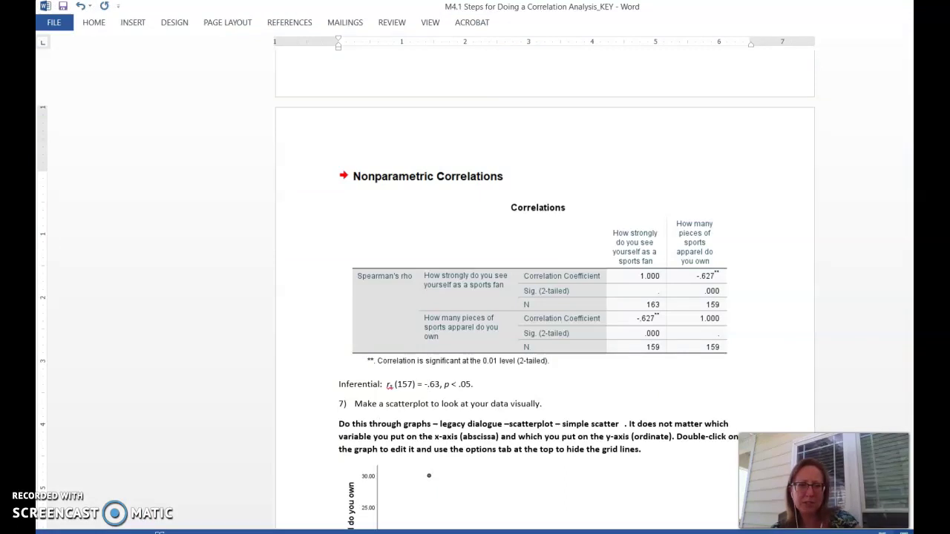
scroll(398, 190, down, 10)
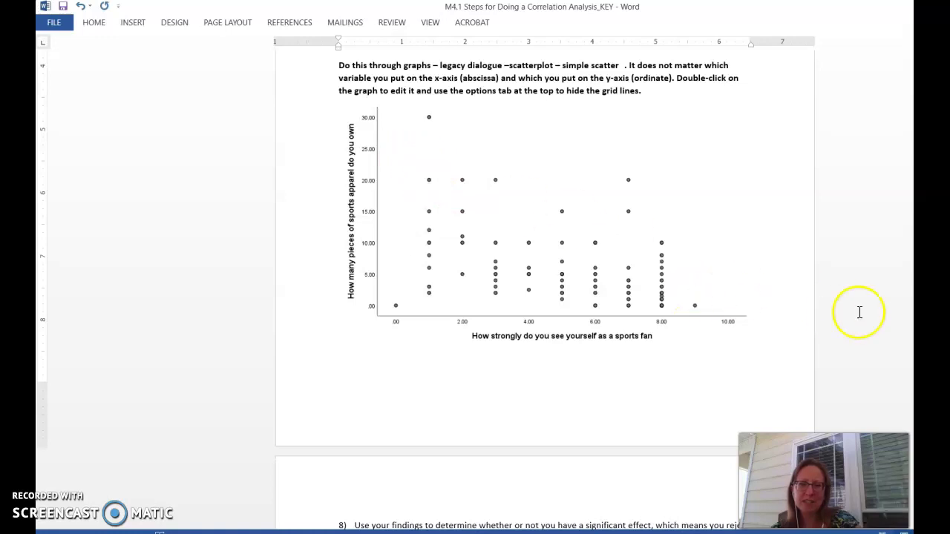
scroll(405, 76, down, 5)
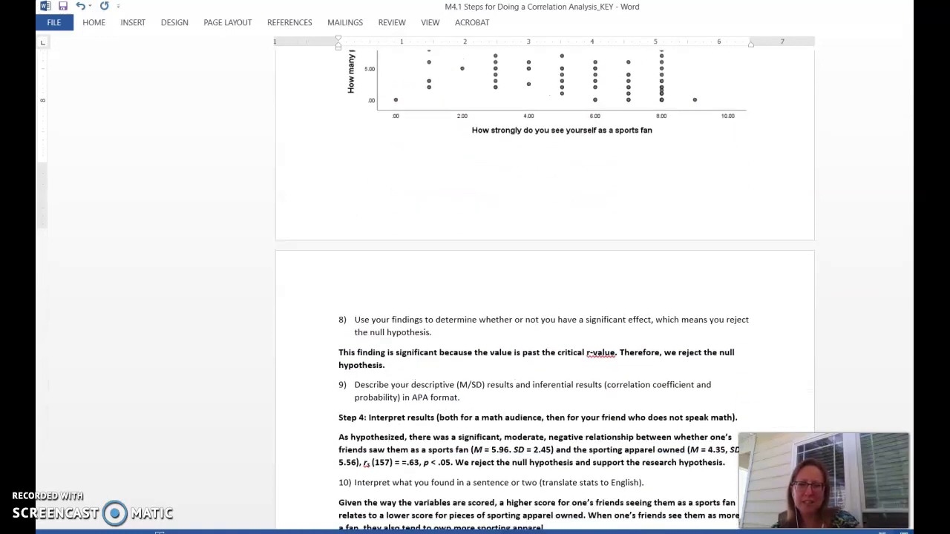
scroll(544, 290, up, 5)
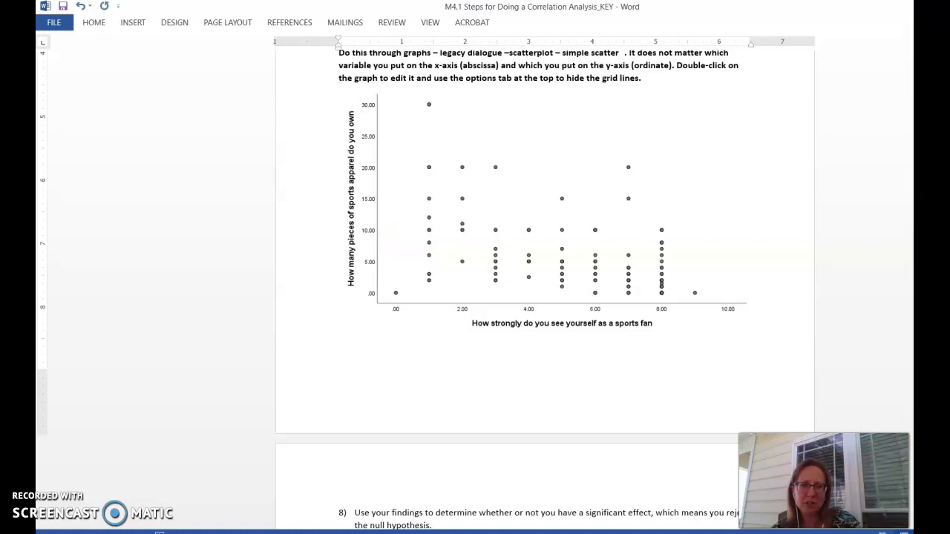
scroll(545, 290, down, 5)
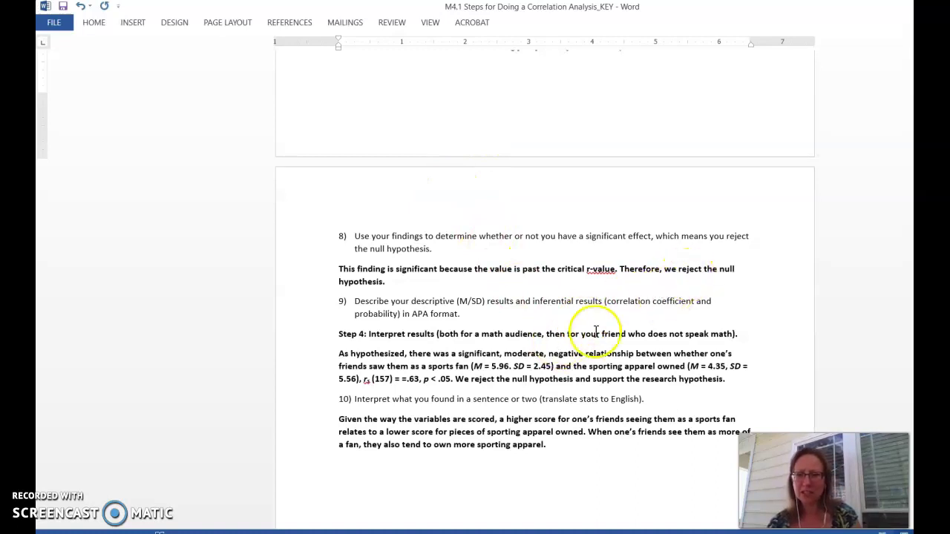
- In the step 9 APA results paragraph, replace the word "moderate" with "large" to describe the negative relationship
drag(727, 380, 339, 353)
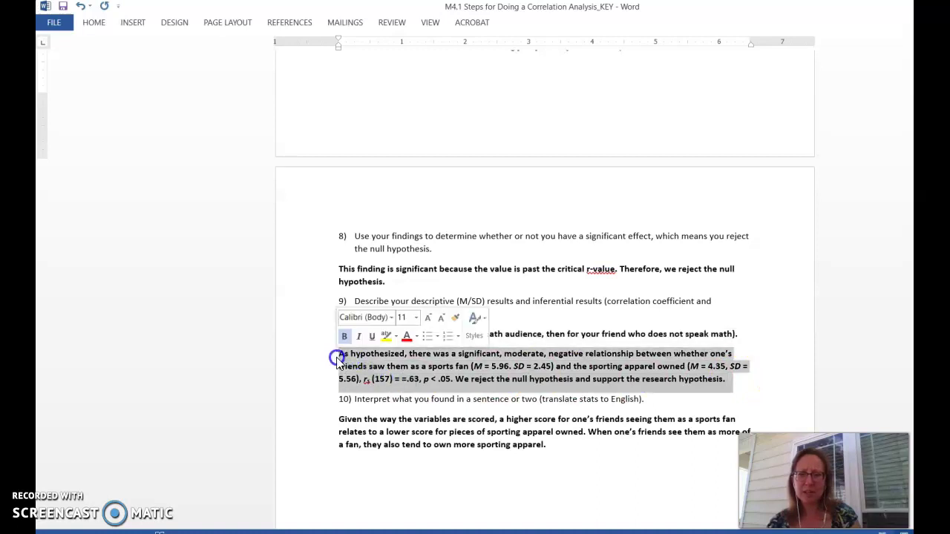
click(406, 355)
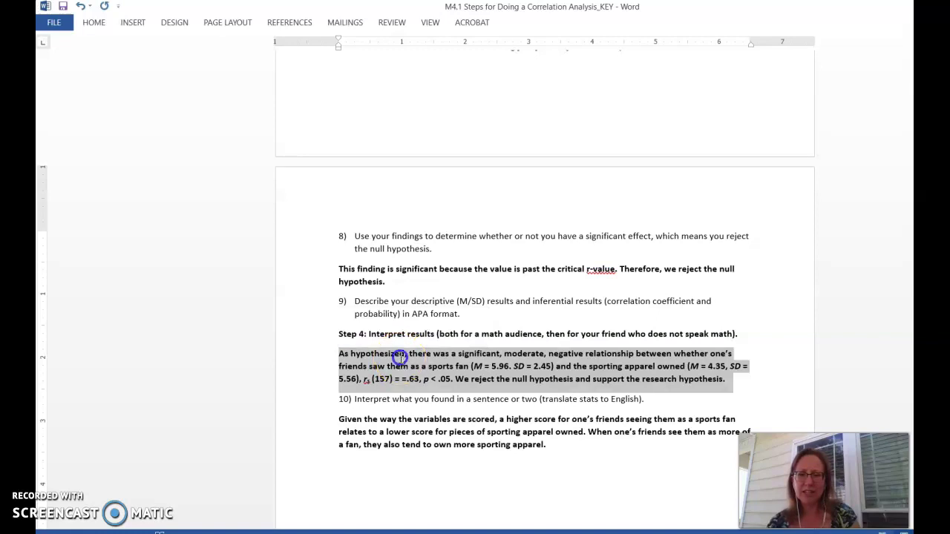
drag(399, 354, 341, 356)
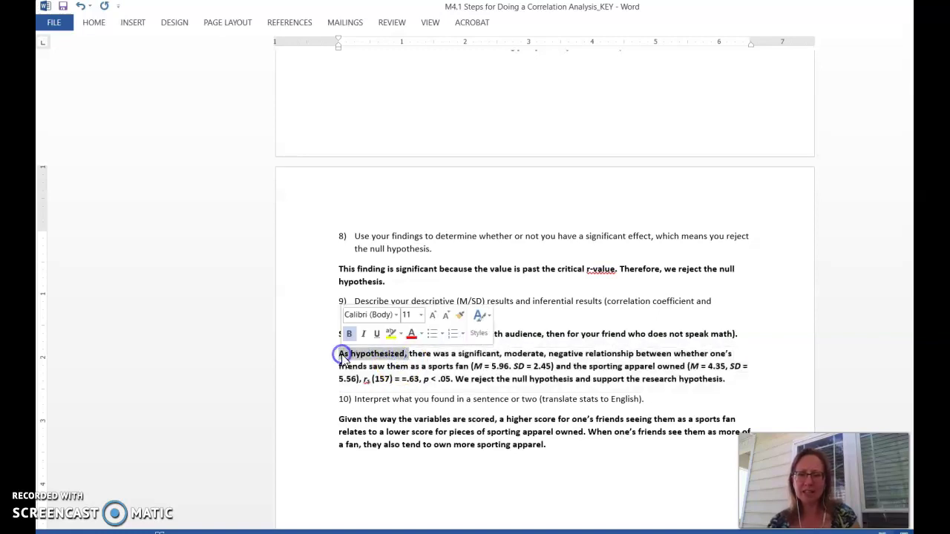
click(482, 349)
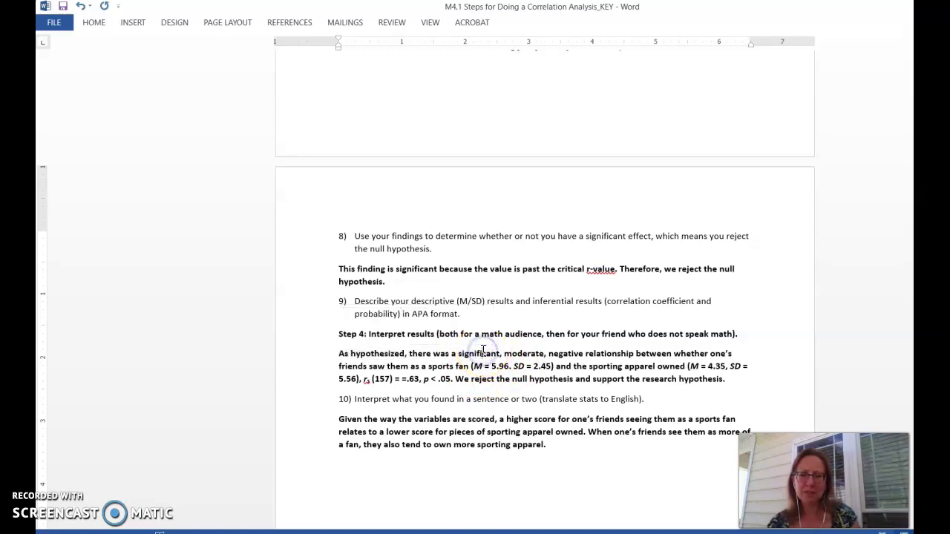
click(543, 354)
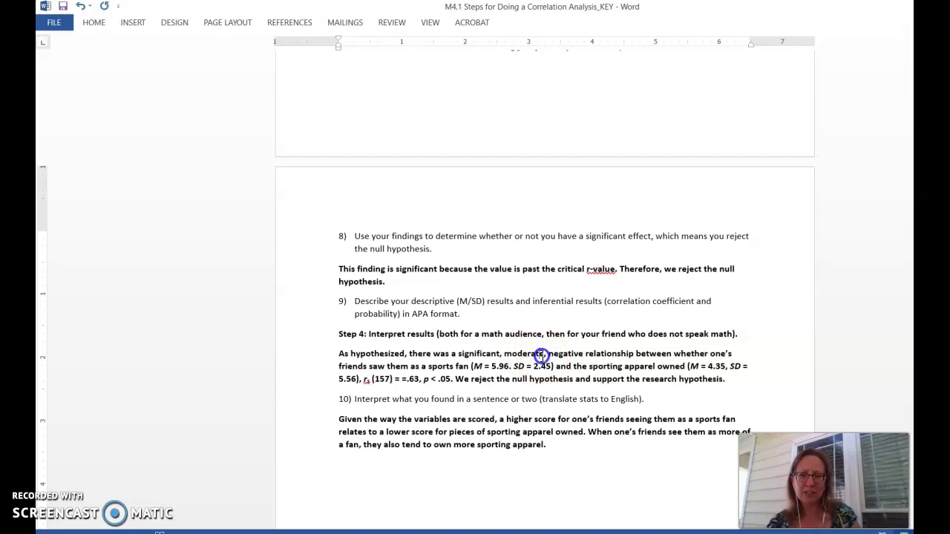
text(large)
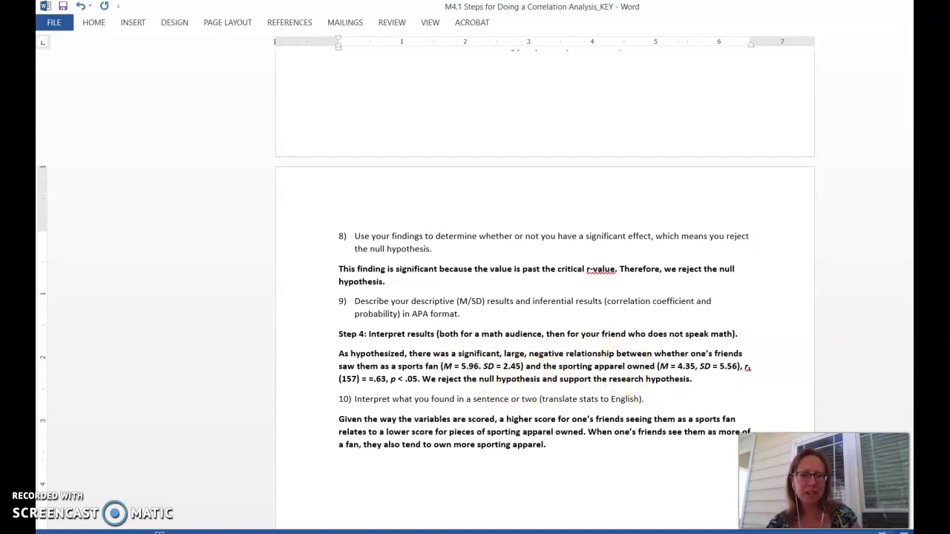
scroll(526, 166, down, 5)
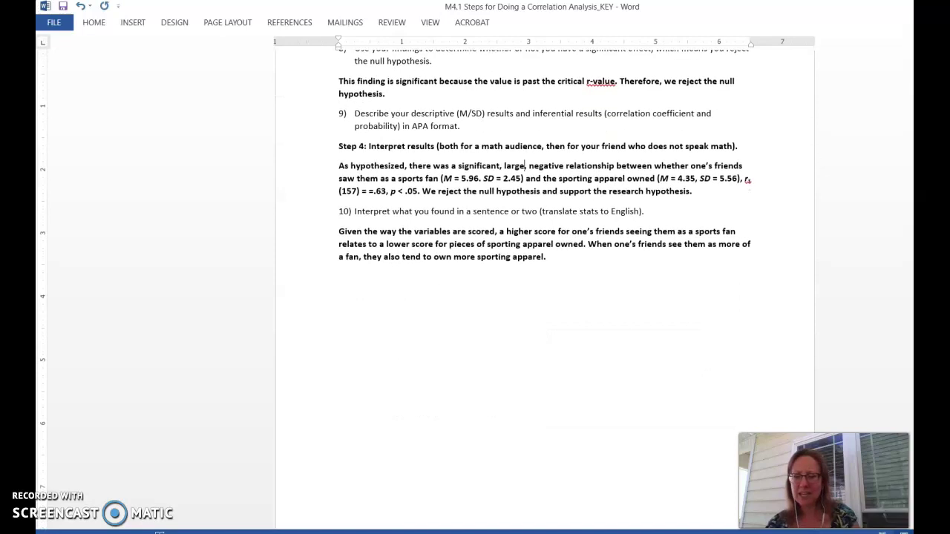